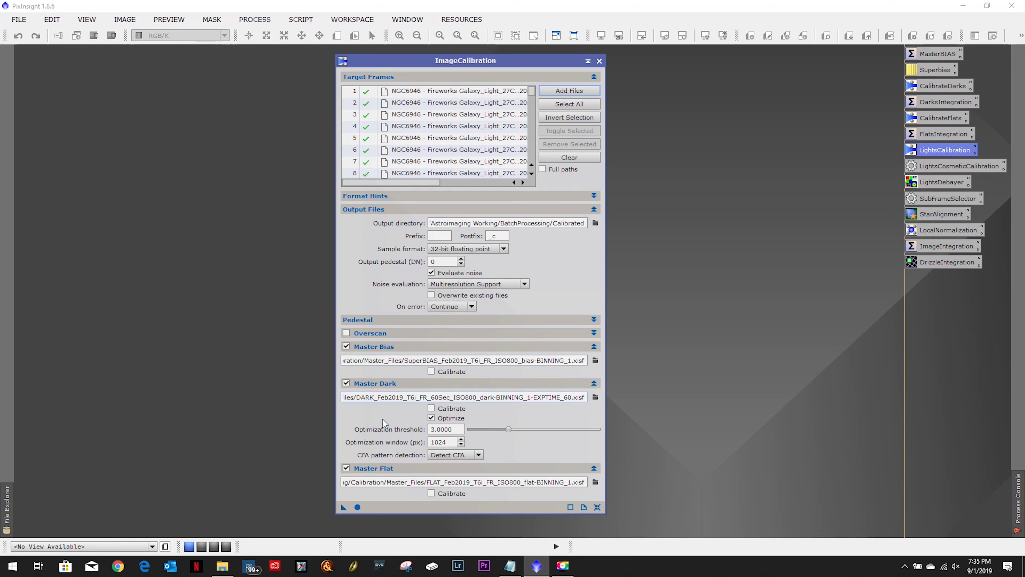
# Run ImageCalibration on the loaded NGC6946 light frames and close its process window.
pyautogui.click(357, 507)
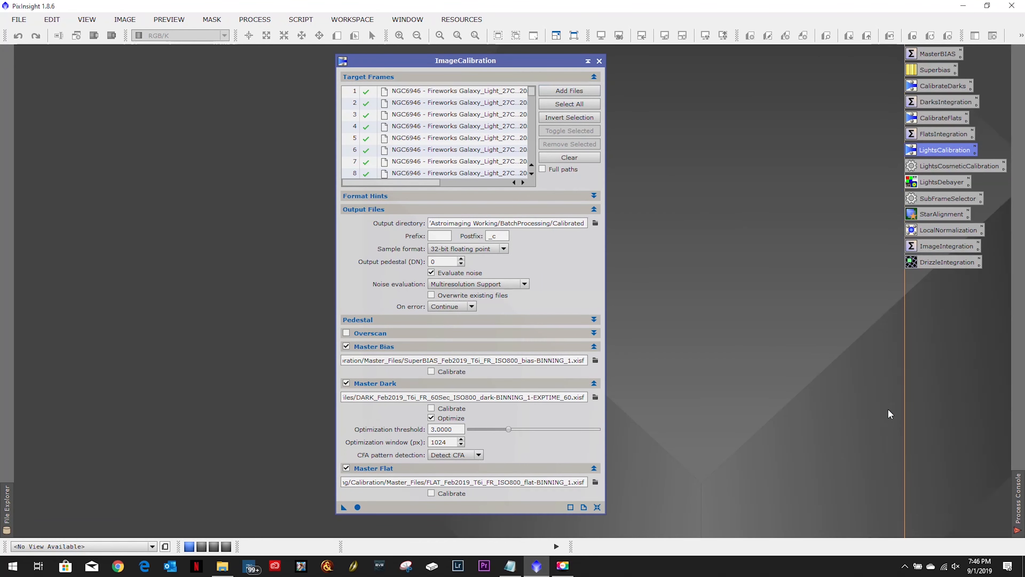
pyautogui.moveTo(1017, 501)
pyautogui.click(599, 61)
# Open the saved LightsCosmeticCalibration process and add all frames from the BatchProcessing/Calibrated folder as target frames.
pyautogui.click(938, 168)
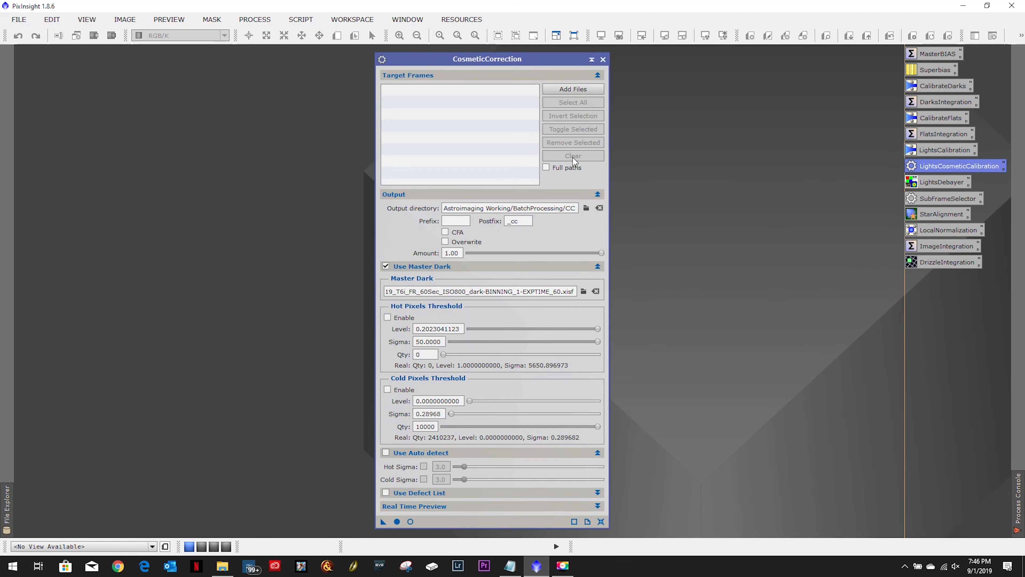
pyautogui.click(573, 89)
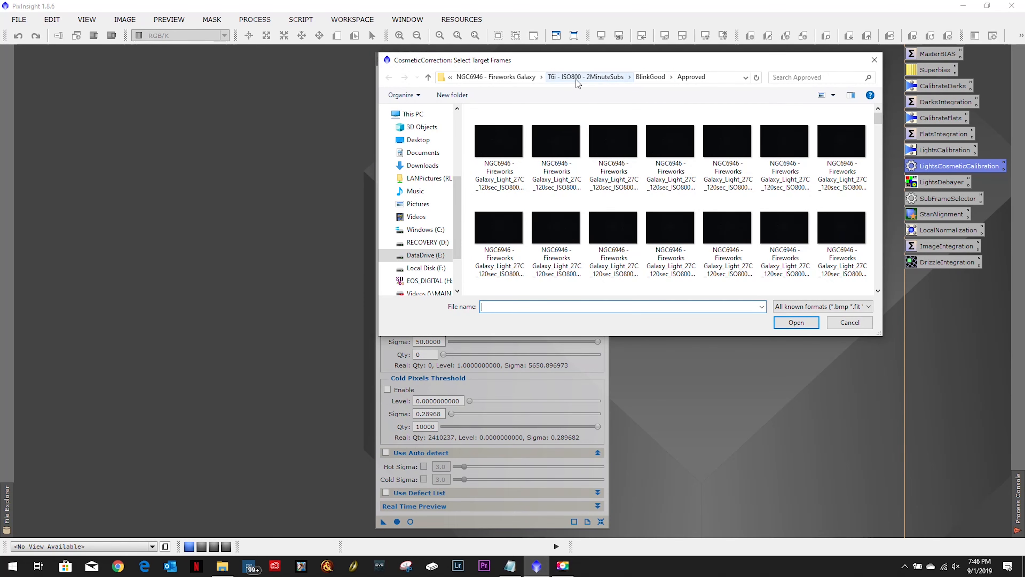
pyautogui.click(509, 79)
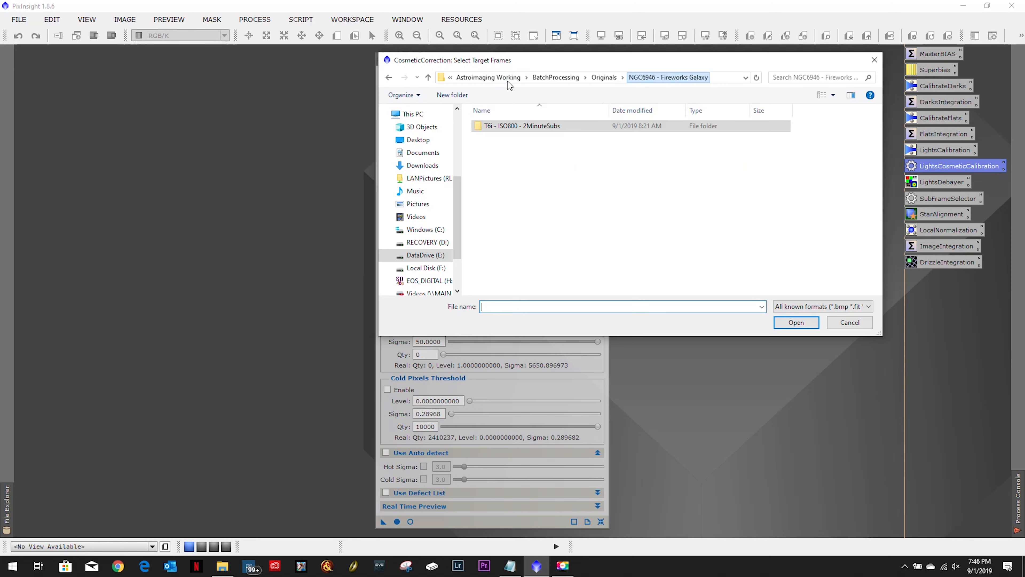
pyautogui.click(606, 77)
pyautogui.click(640, 77)
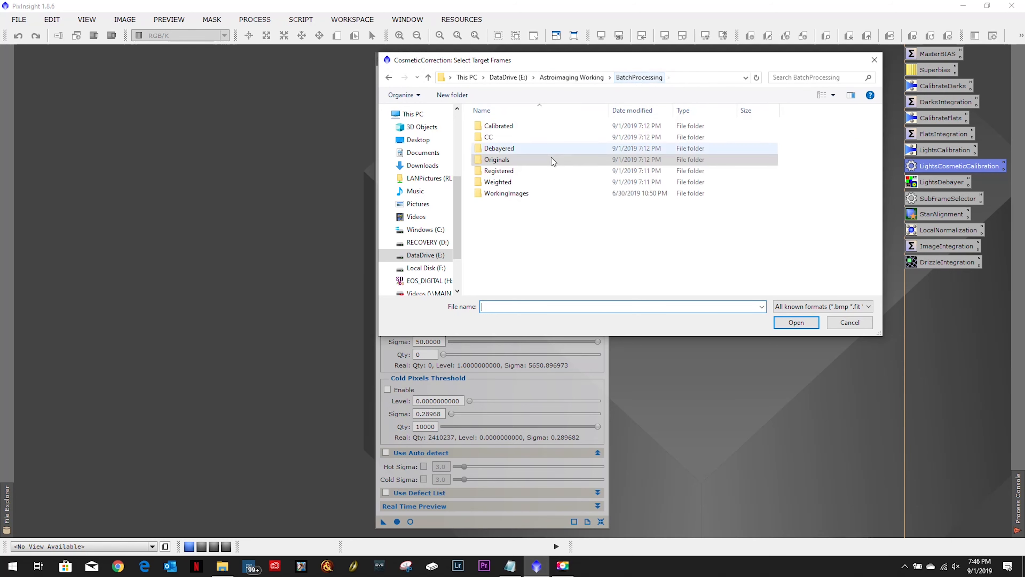
pyautogui.doubleClick(503, 126)
pyautogui.click(503, 126)
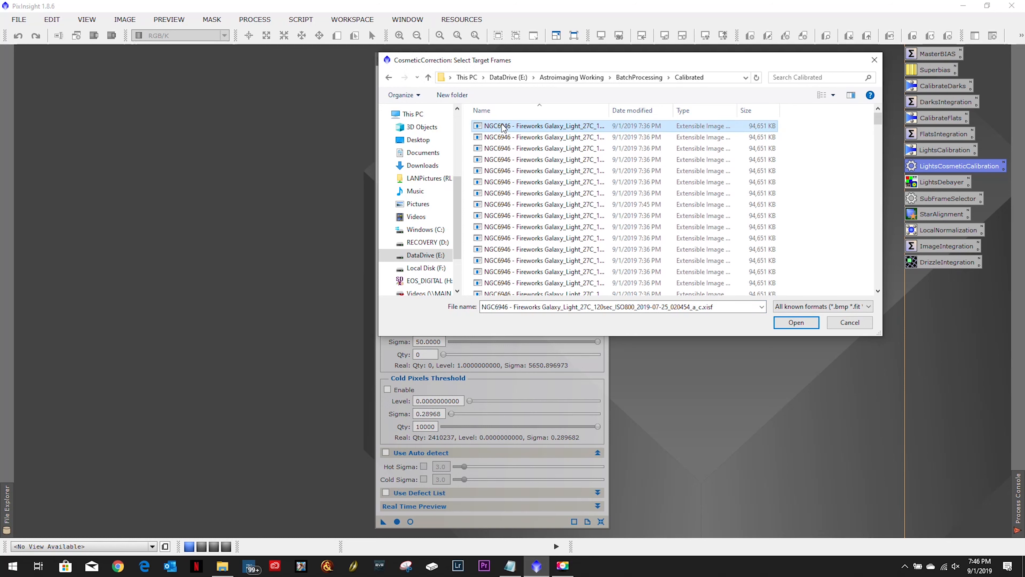
pyautogui.hotkey('ctrl', 'a')
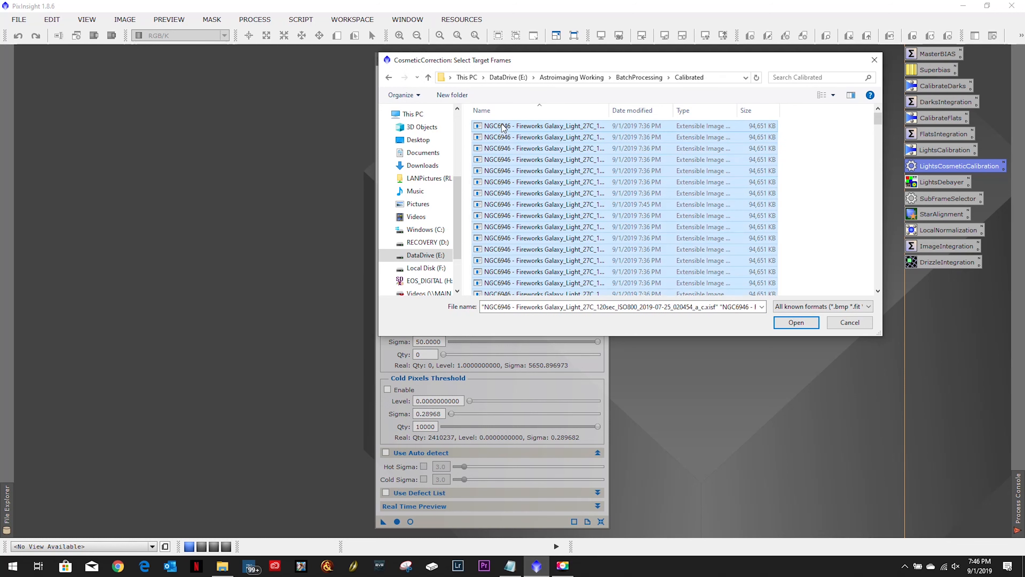
pyautogui.click(784, 321)
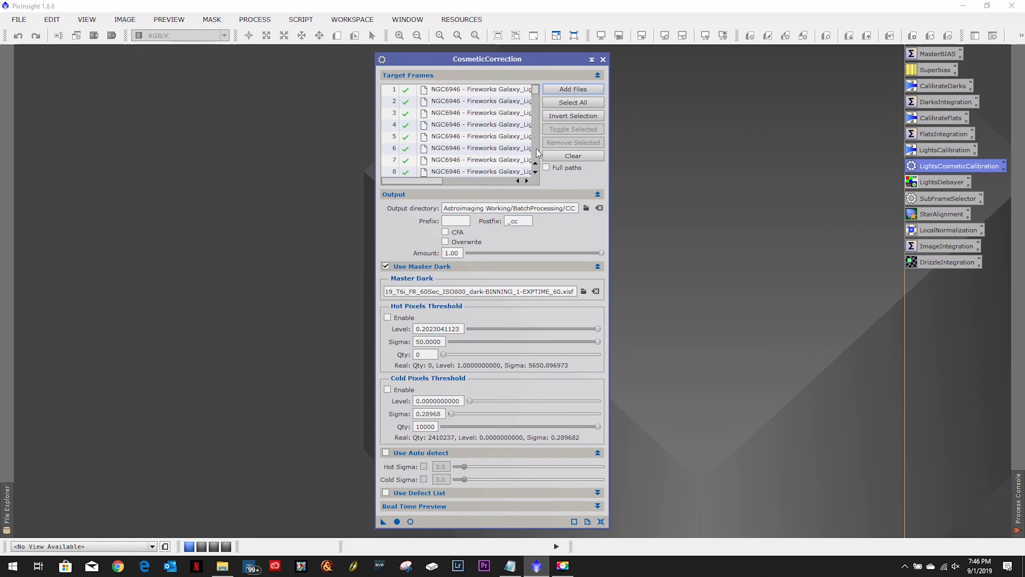
# Open the first target frame from the CosmeticCorrection list and apply a screen auto-stretch to it.
pyautogui.doubleClick(500, 89)
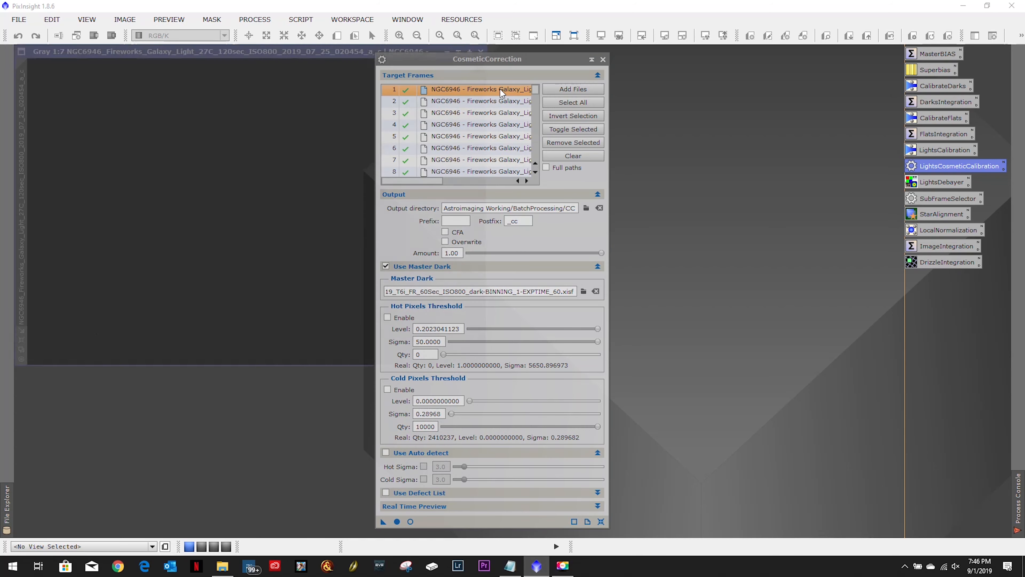
pyautogui.moveTo(537, 58); pyautogui.dragTo(778, 53)
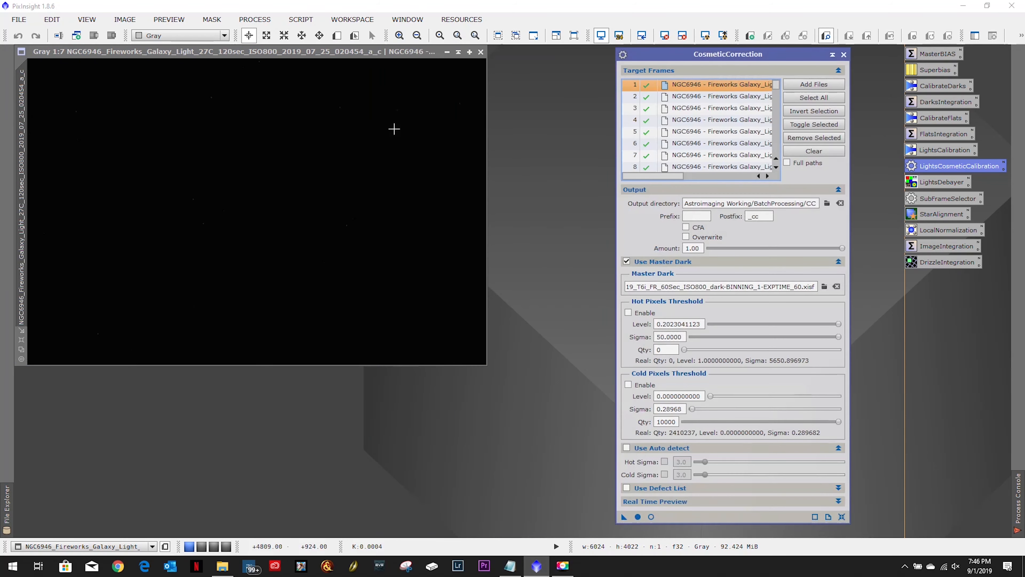
pyautogui.click(21, 340)
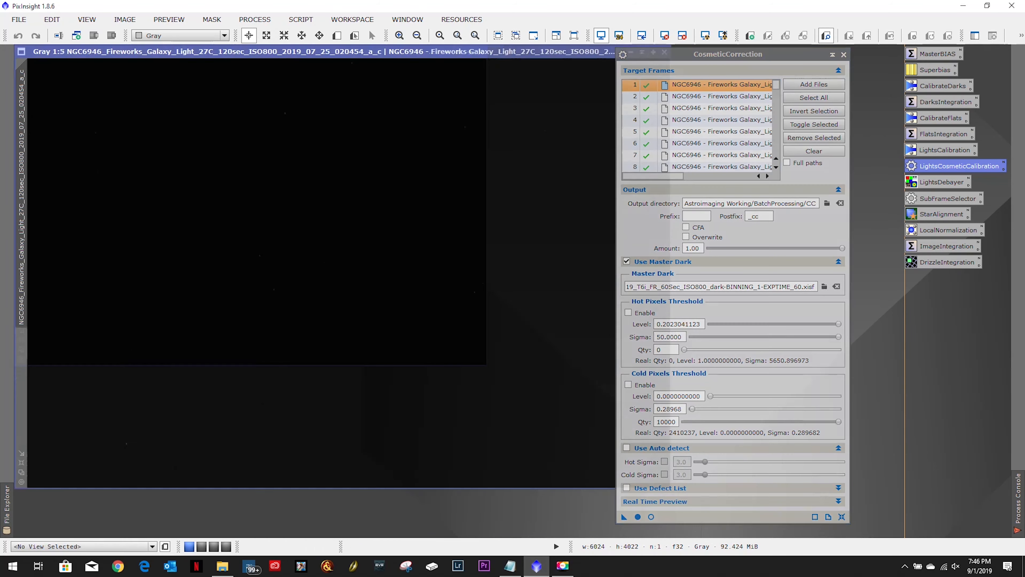
pyautogui.click(705, 36)
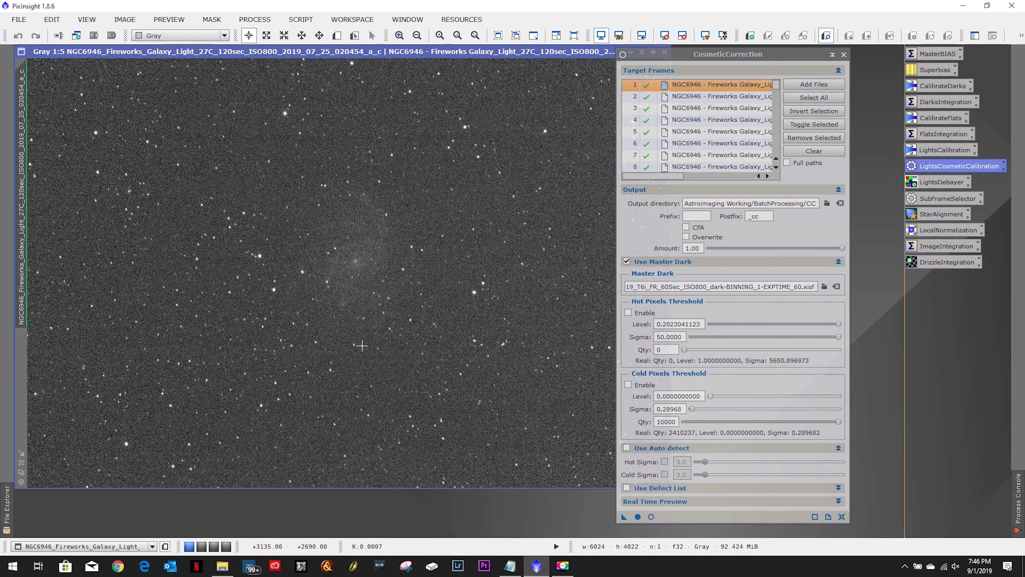
pyautogui.scroll(2, 363, 353)
pyautogui.scroll(1, 363, 353)
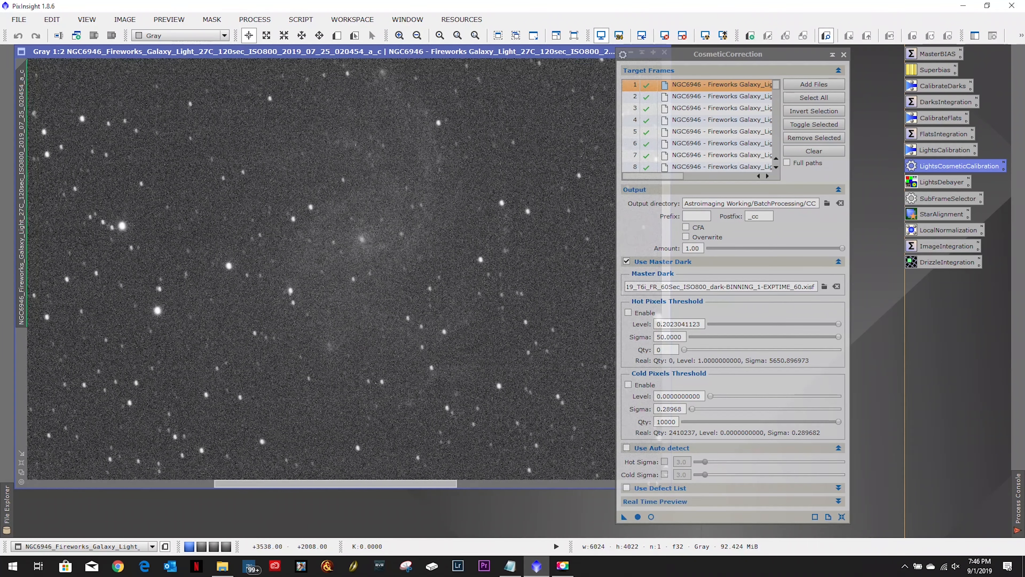
pyautogui.moveTo(726, 54); pyautogui.dragTo(863, 55)
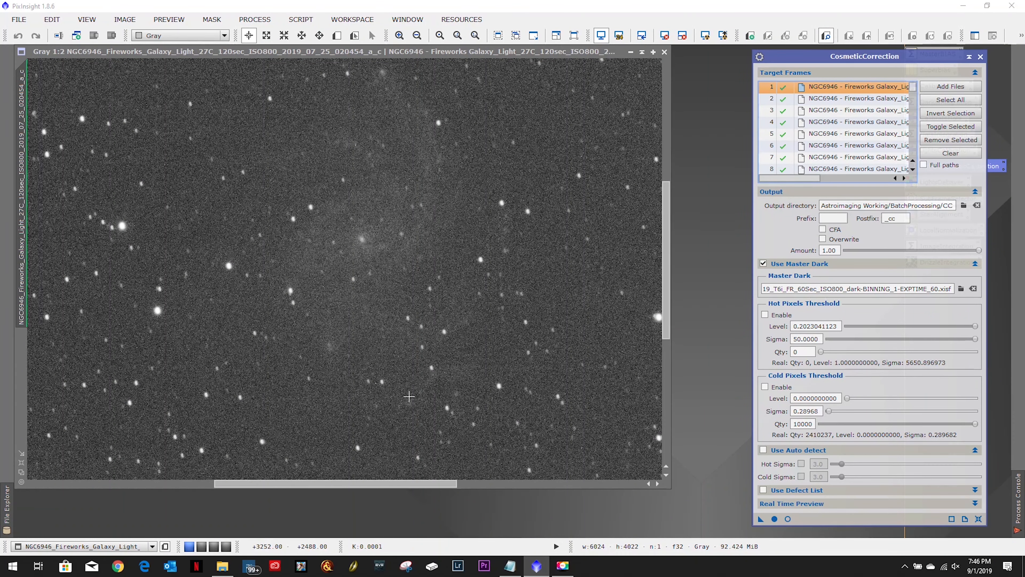
# Define a preview of about 480 × 360 px around the bright star left of the galaxy and display it.
pyautogui.click(337, 36)
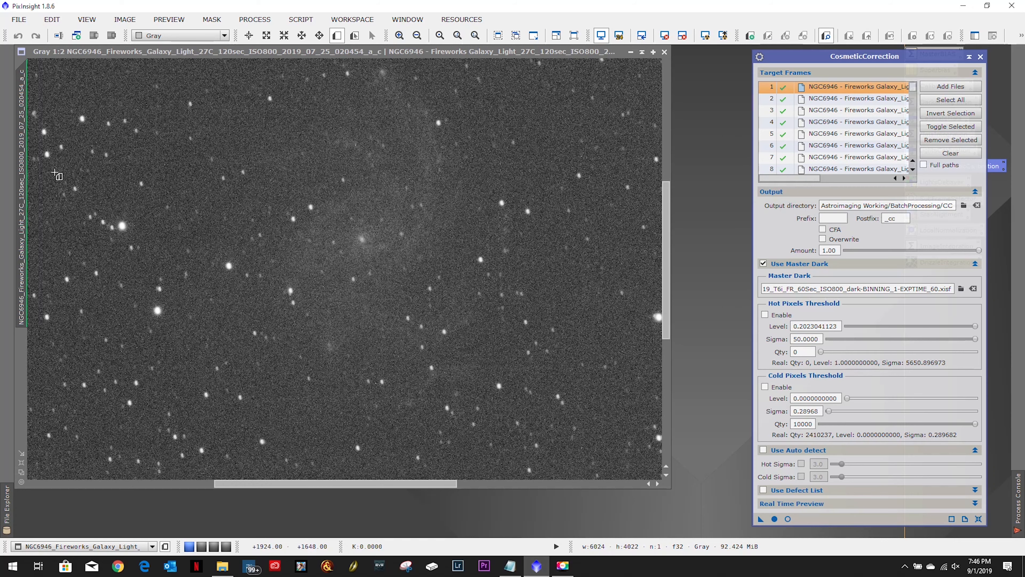
pyautogui.moveTo(50, 174); pyautogui.dragTo(176, 267)
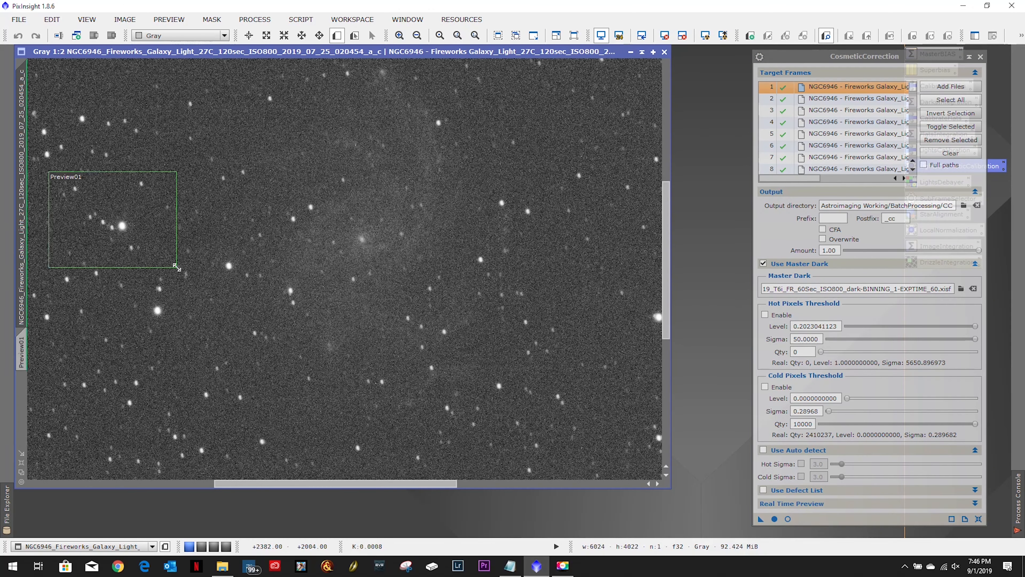
pyautogui.click(21, 350)
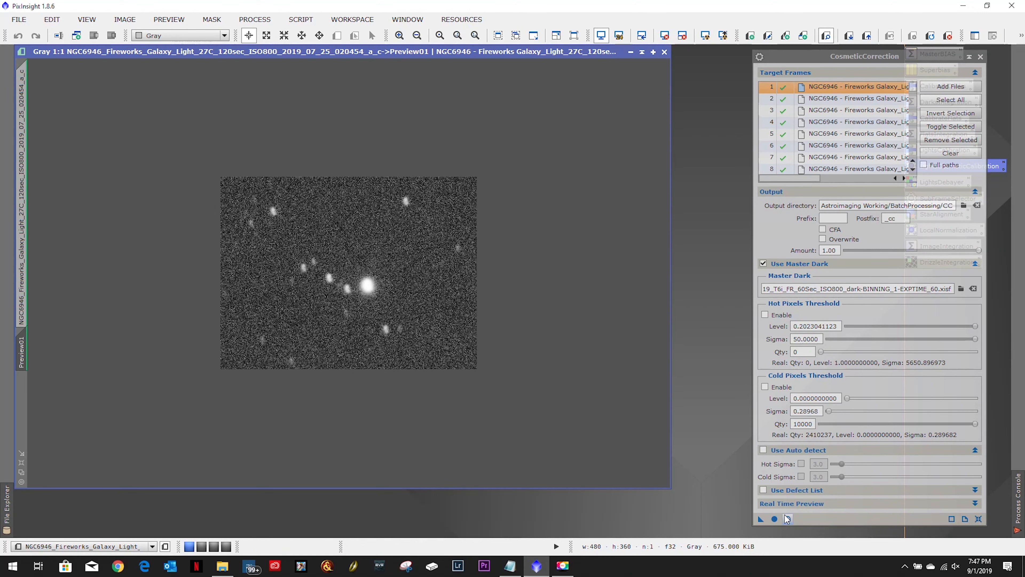
# Enable Use Auto detect with Hot Sigma and compare its effect on and off in the real-time preview.
pyautogui.click(763, 450)
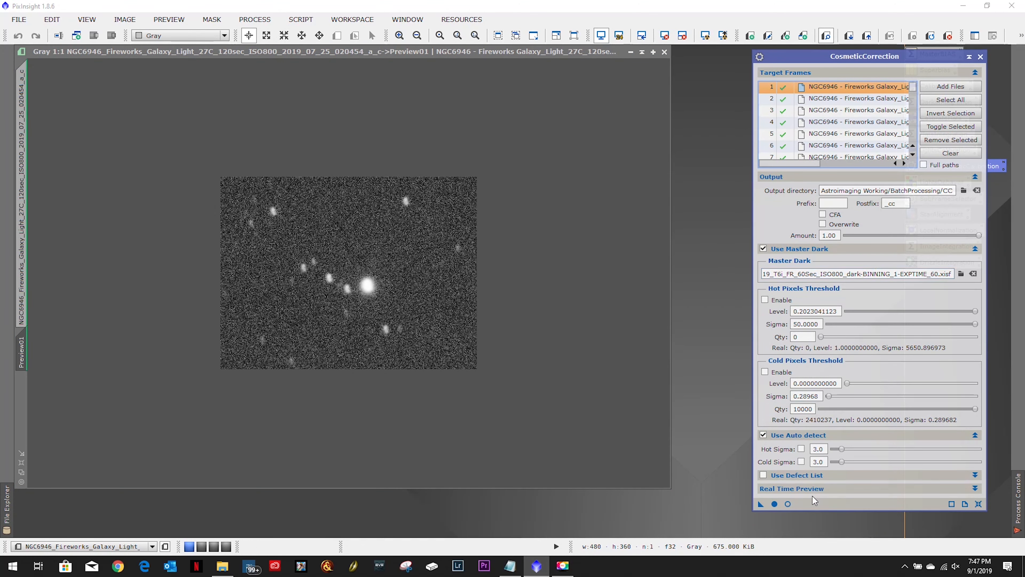
pyautogui.click(801, 449)
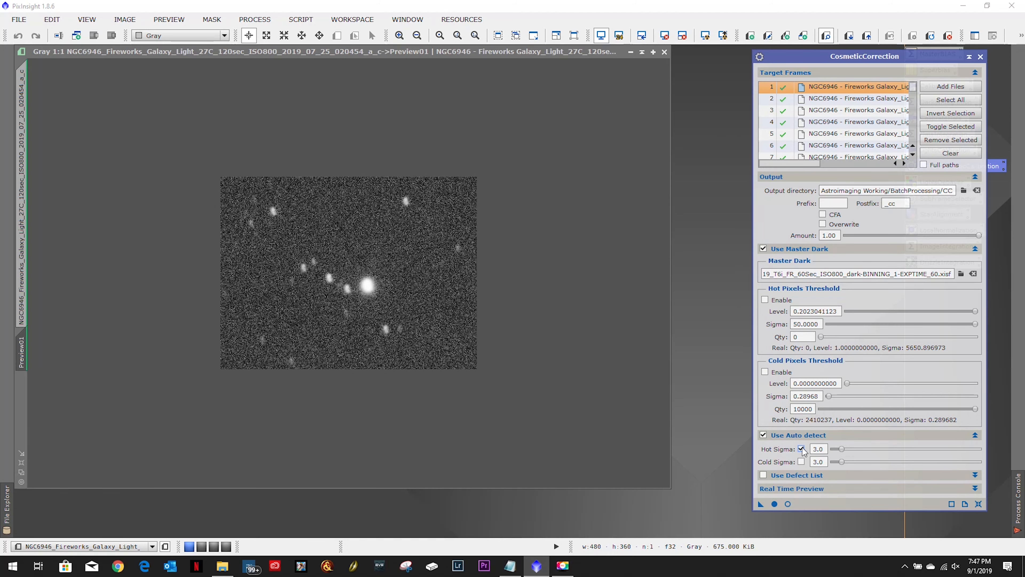
pyautogui.click(787, 504)
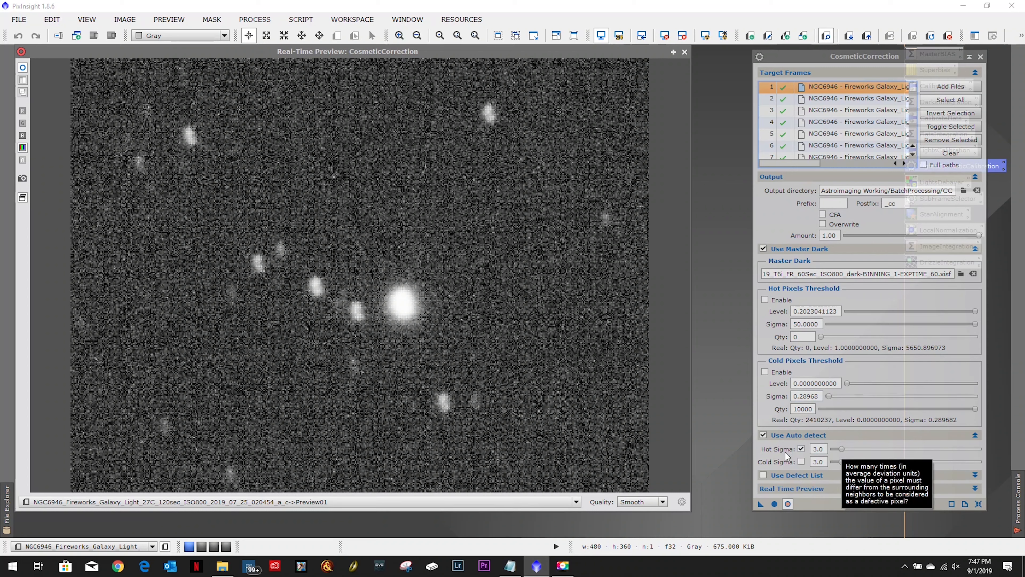
pyautogui.click(801, 449)
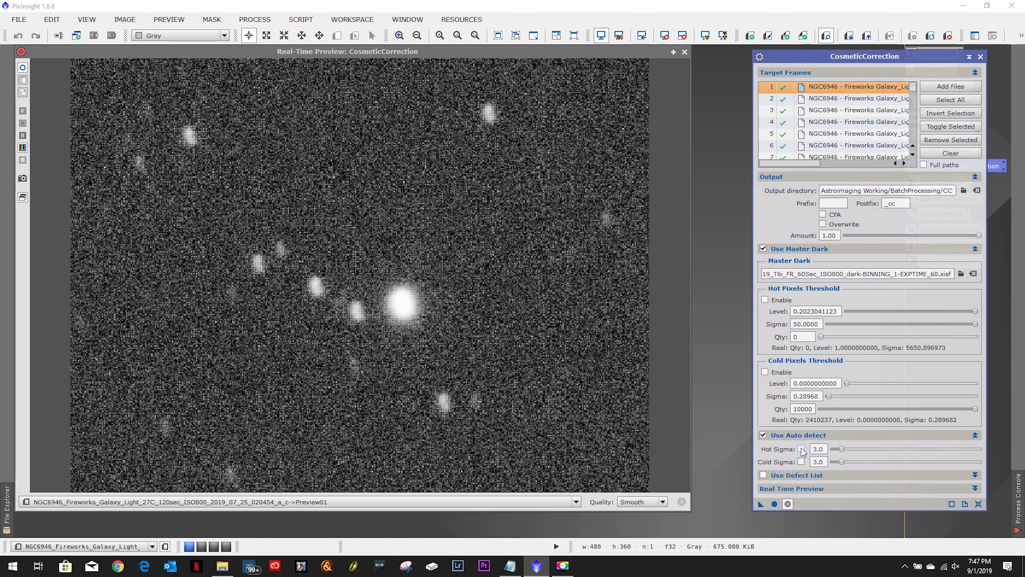
pyautogui.click(800, 449)
# Set the auto-detect Hot Sigma to 35 and close the real-time preview.
pyautogui.moveTo(840, 448); pyautogui.dragTo(970, 436)
pyautogui.moveTo(958, 448)
pyautogui.mouseDown()
pyautogui.moveTo(945, 447)
pyautogui.moveTo(953, 447)
pyautogui.mouseUp()
pyautogui.moveTo(934, 443); pyautogui.dragTo(930, 440)
pyautogui.moveTo(933, 437); pyautogui.dragTo(935, 438)
pyautogui.click(685, 51)
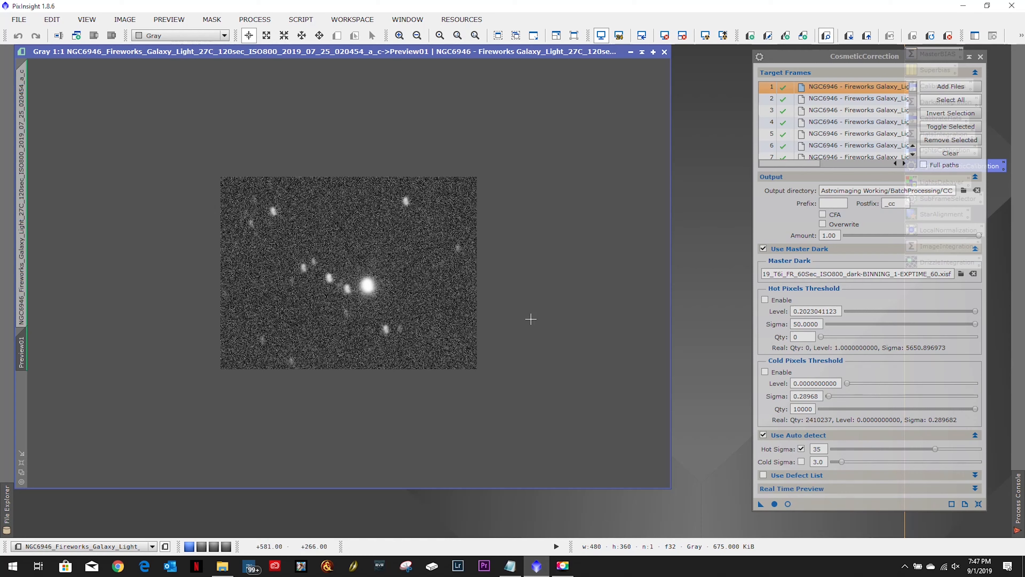
# Close the test frame, then run CosmeticCorrection on all target frames and close its process window.
pyautogui.rightClick(22, 351)
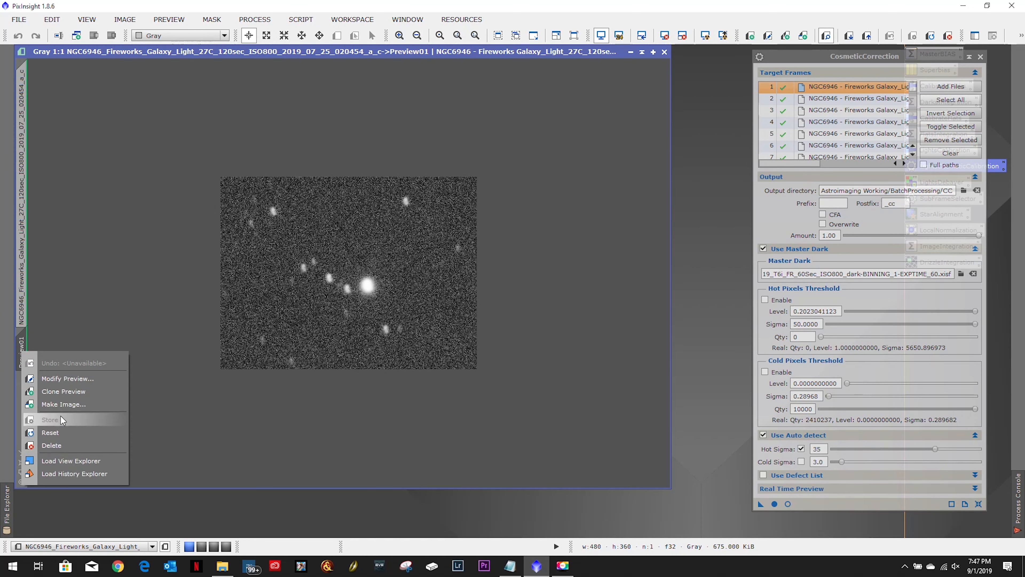
pyautogui.click(450, 126)
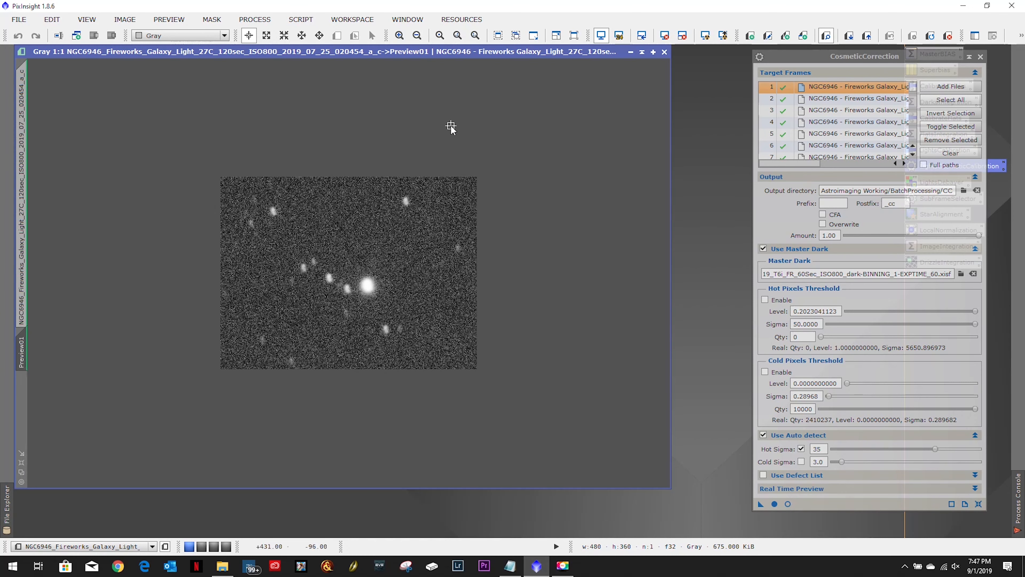
pyautogui.click(664, 52)
pyautogui.moveTo(824, 53); pyautogui.dragTo(479, 50)
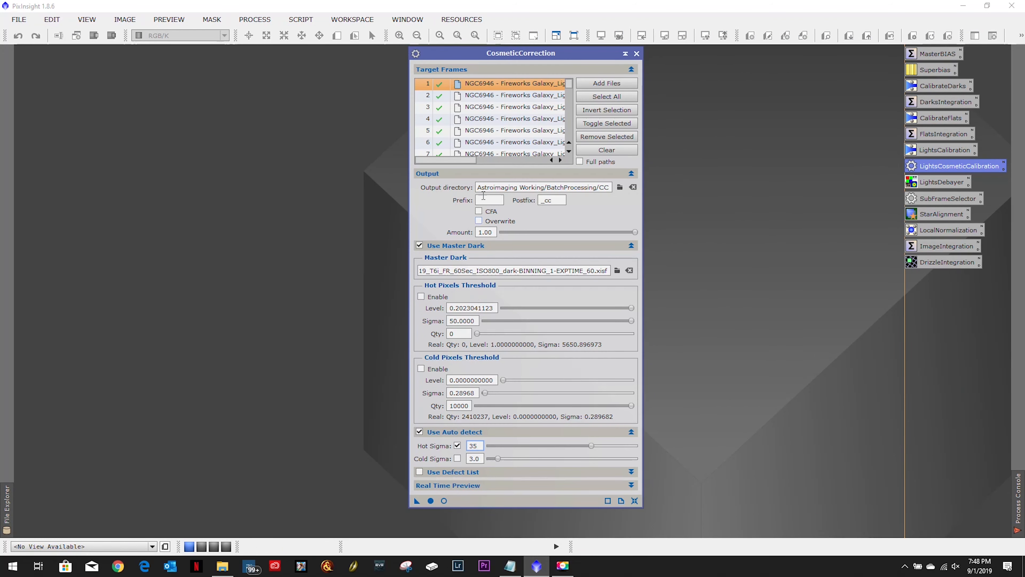
pyautogui.click(430, 500)
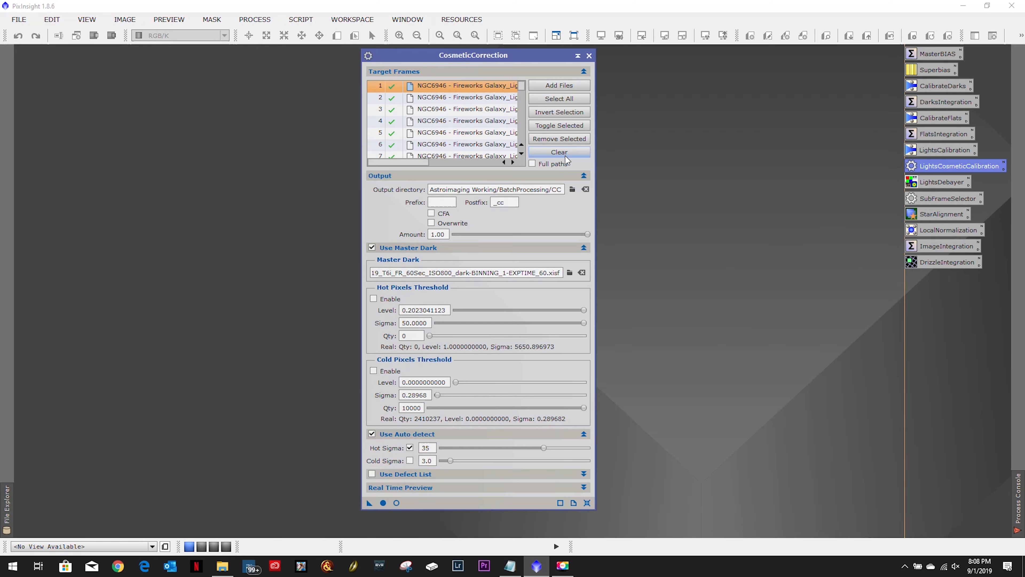
pyautogui.click(589, 56)
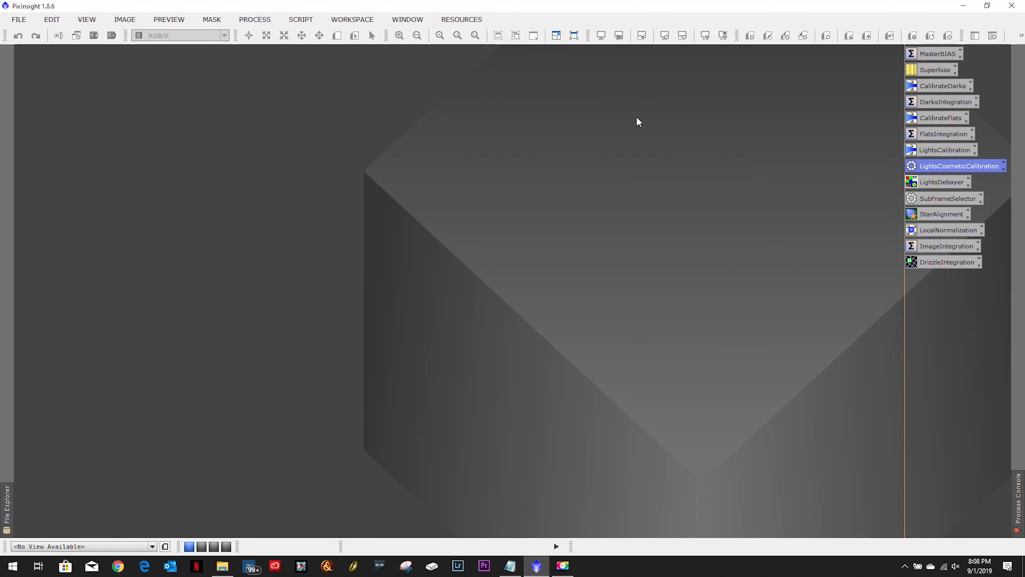
# Open the saved LightsDebayer process and replace its target images with all frames from the BatchProcessing/CC folder.
pyautogui.doubleClick(946, 181)
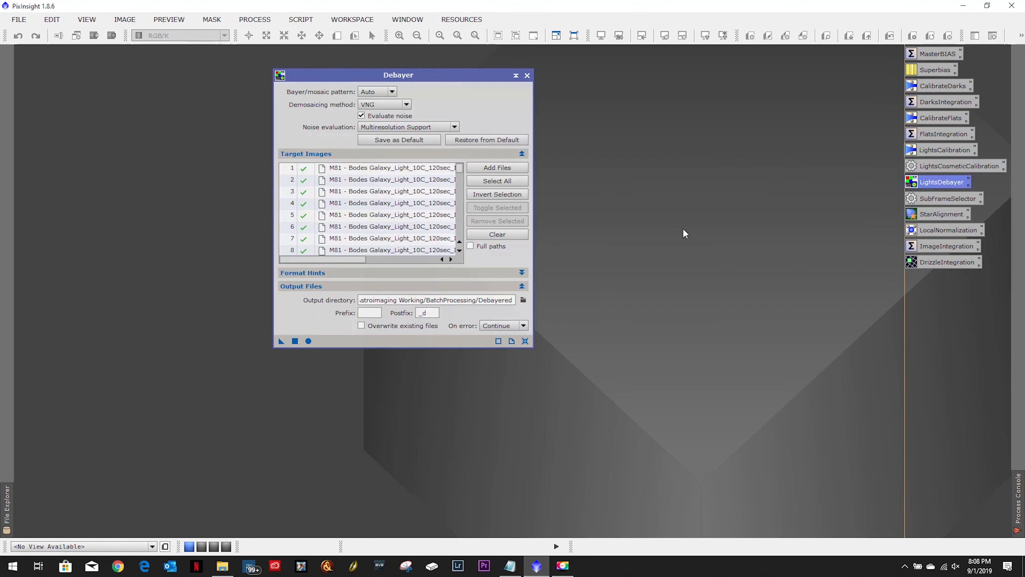
pyautogui.click(515, 235)
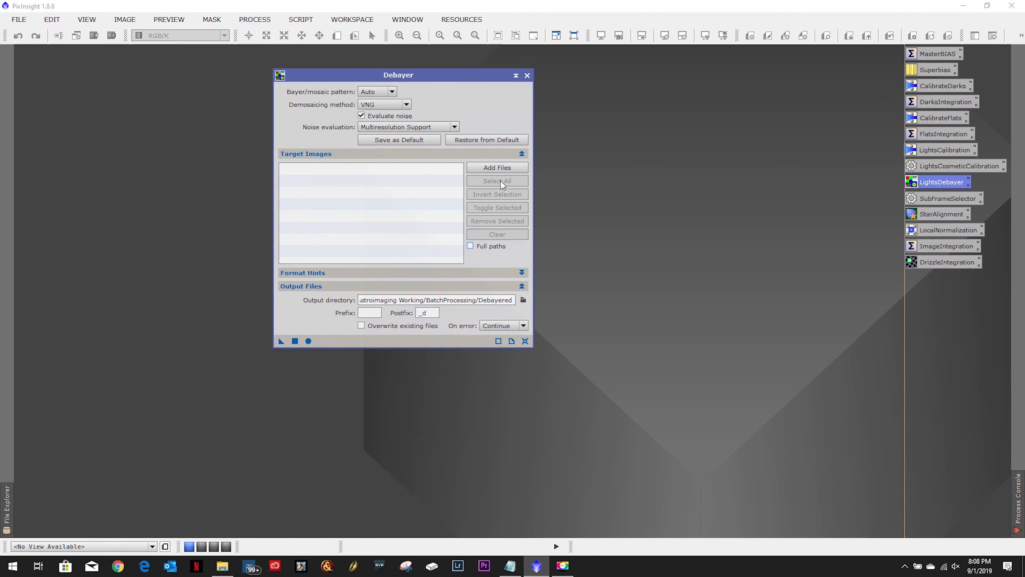
pyautogui.click(496, 169)
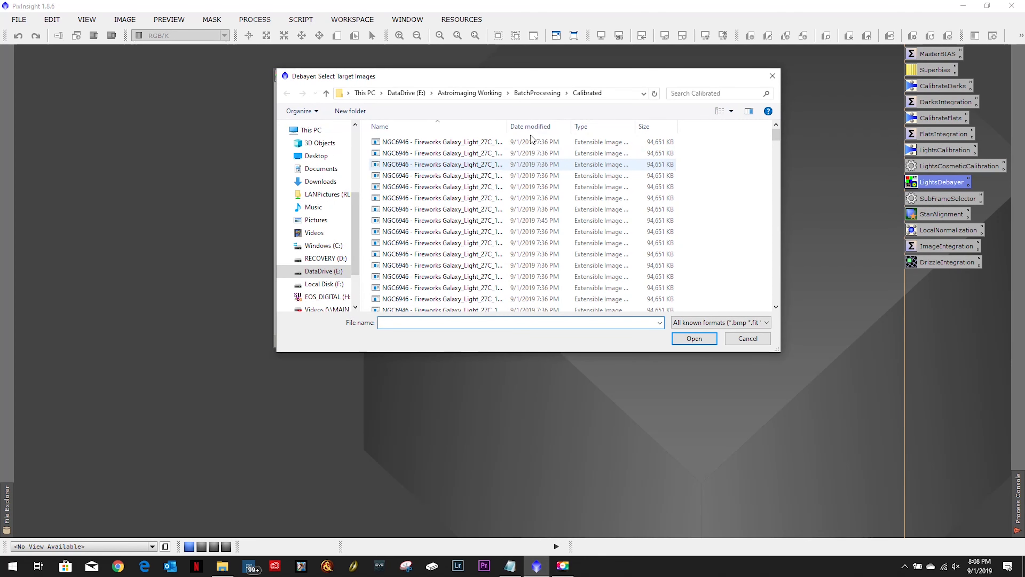
pyautogui.click(546, 95)
pyautogui.doubleClick(383, 153)
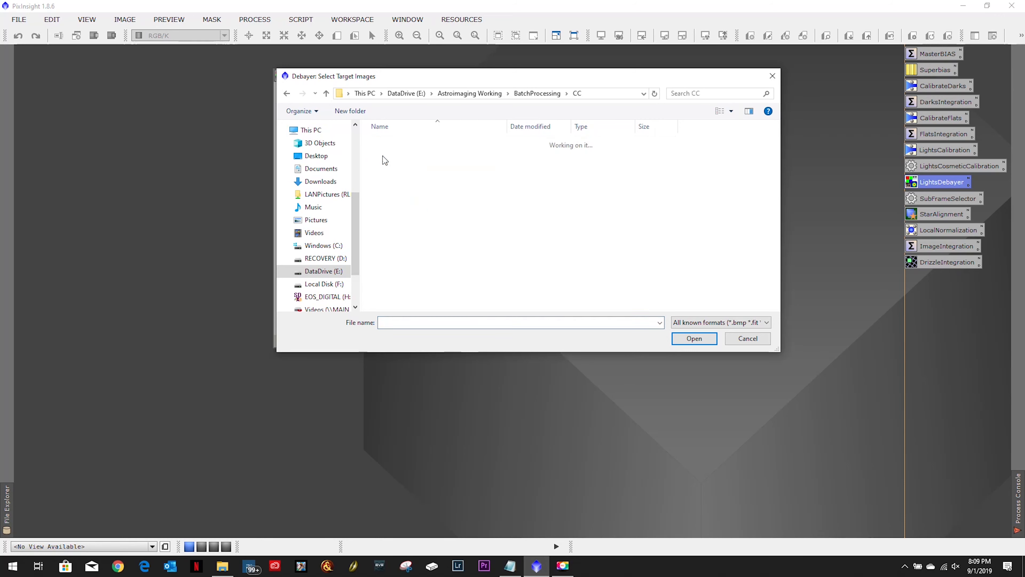
pyautogui.click(413, 188)
pyautogui.hotkey('ctrl', 'a')
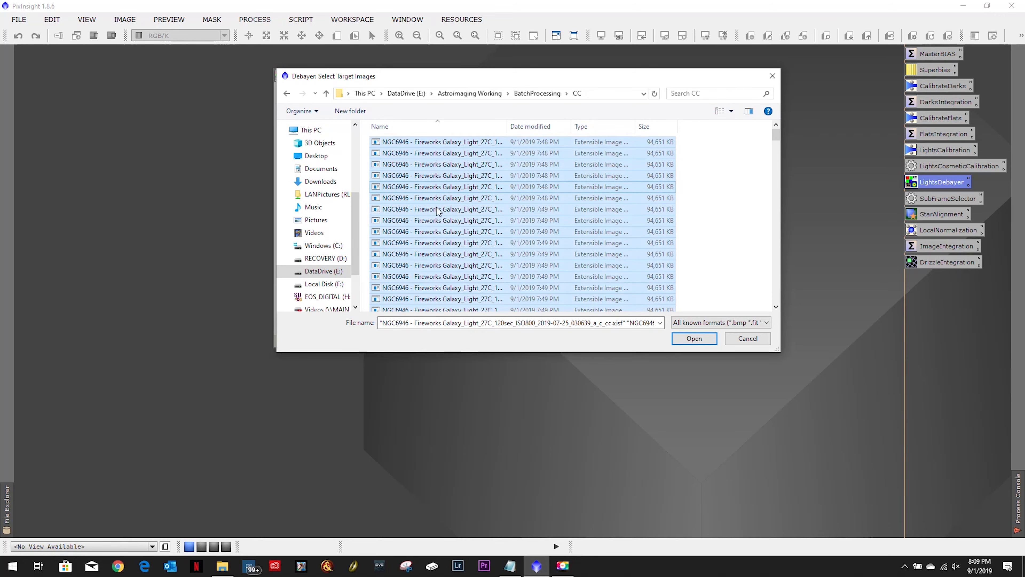
pyautogui.click(691, 340)
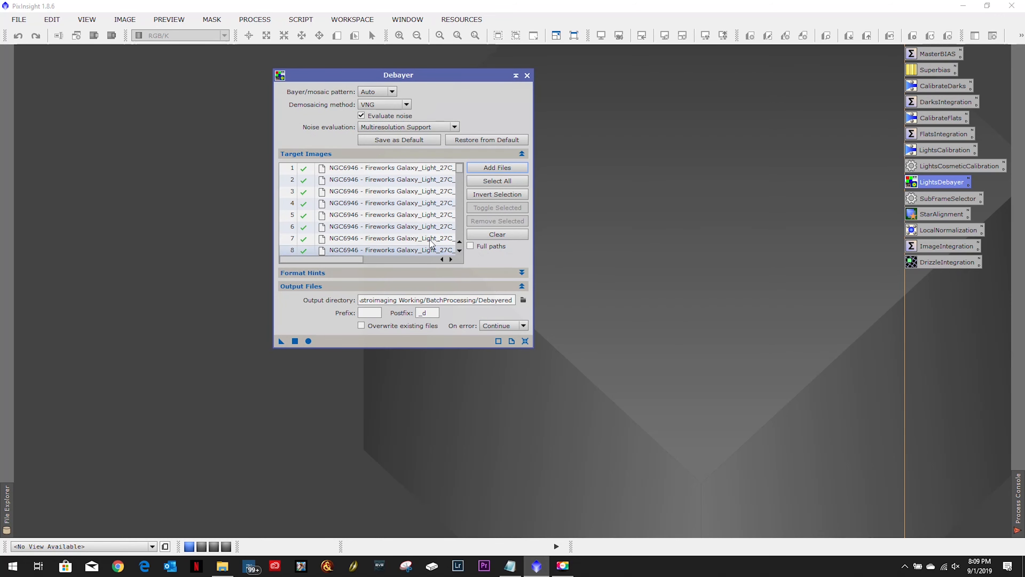
# Run Debayer with the VNG method on all target images and show the process console to check the run.
pyautogui.click(308, 341)
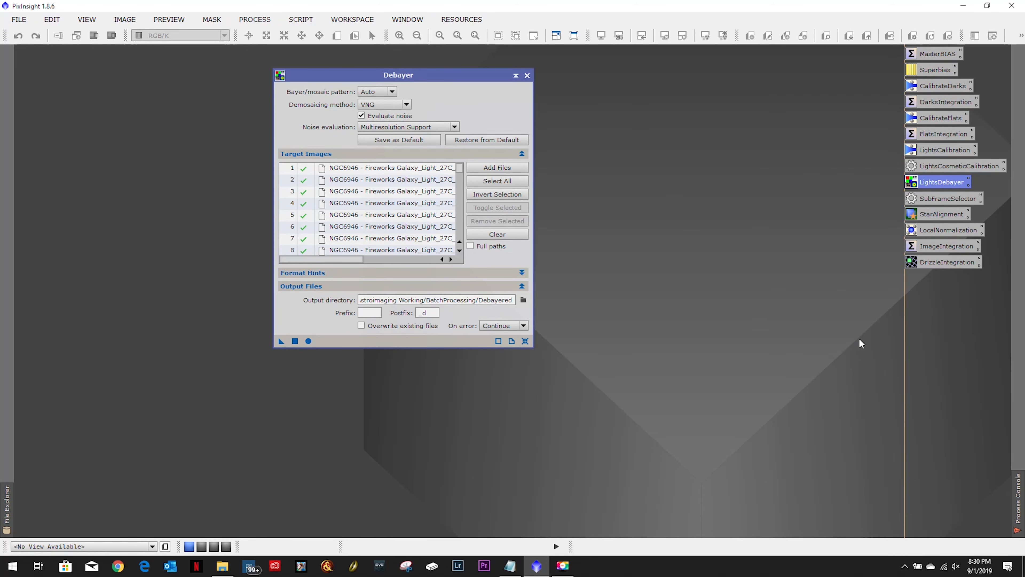
pyautogui.click(1018, 510)
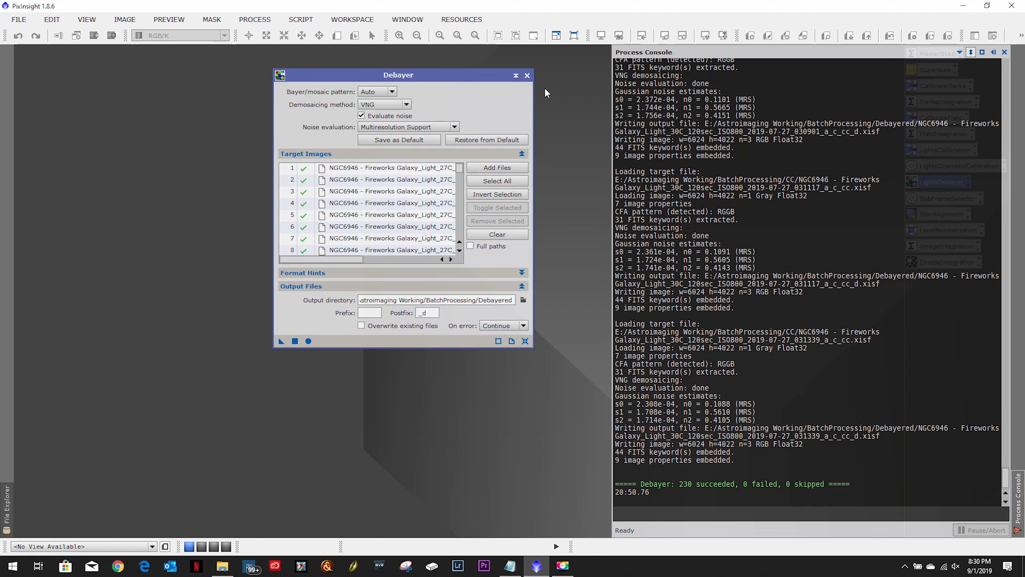
# Close Debayer, open the saved SubFrameSelector process and replace its subframes with all frames from the BatchProcessing/Debayered folder.
pyautogui.click(527, 76)
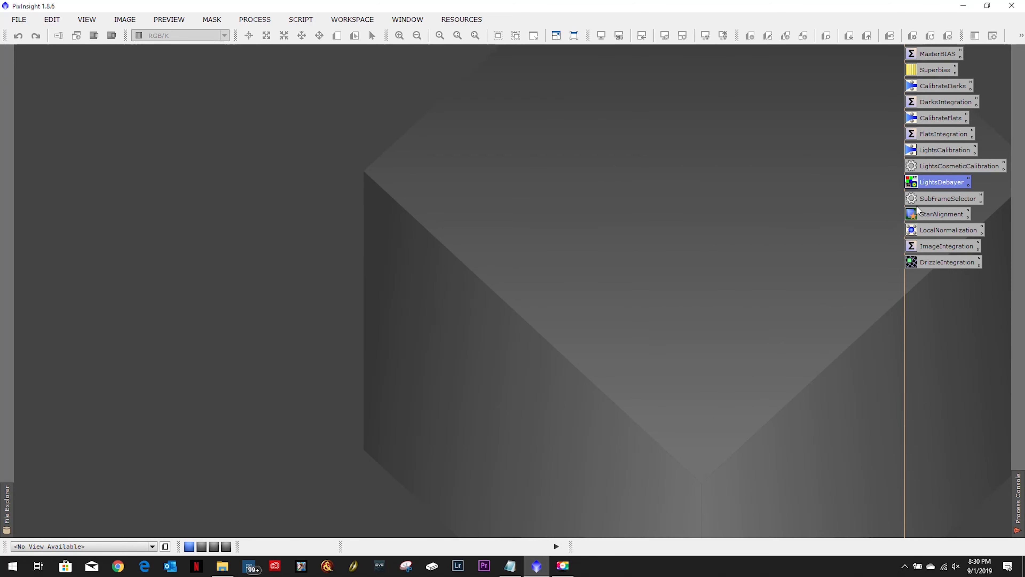
pyautogui.doubleClick(923, 198)
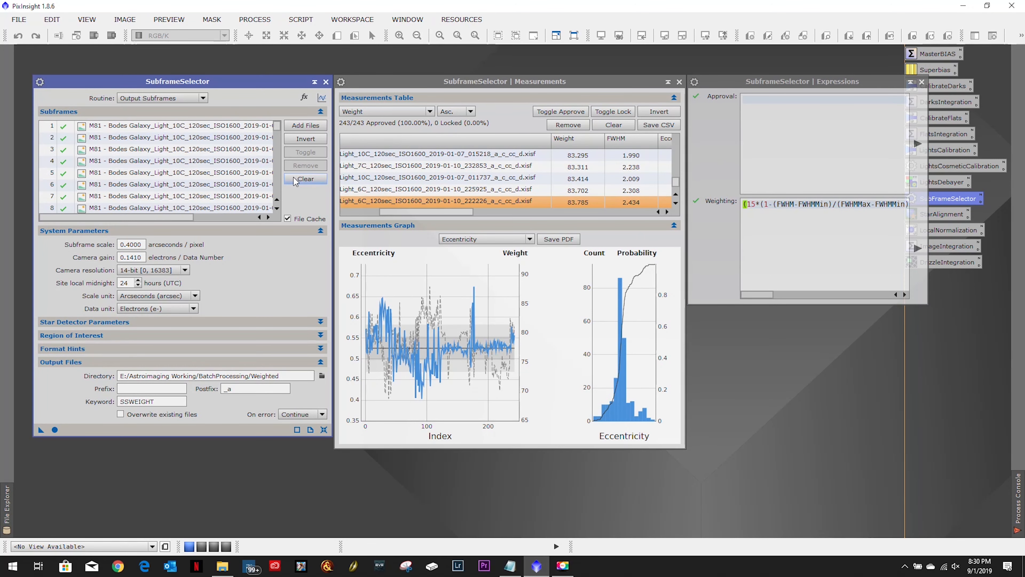
pyautogui.click(305, 178)
pyautogui.click(305, 126)
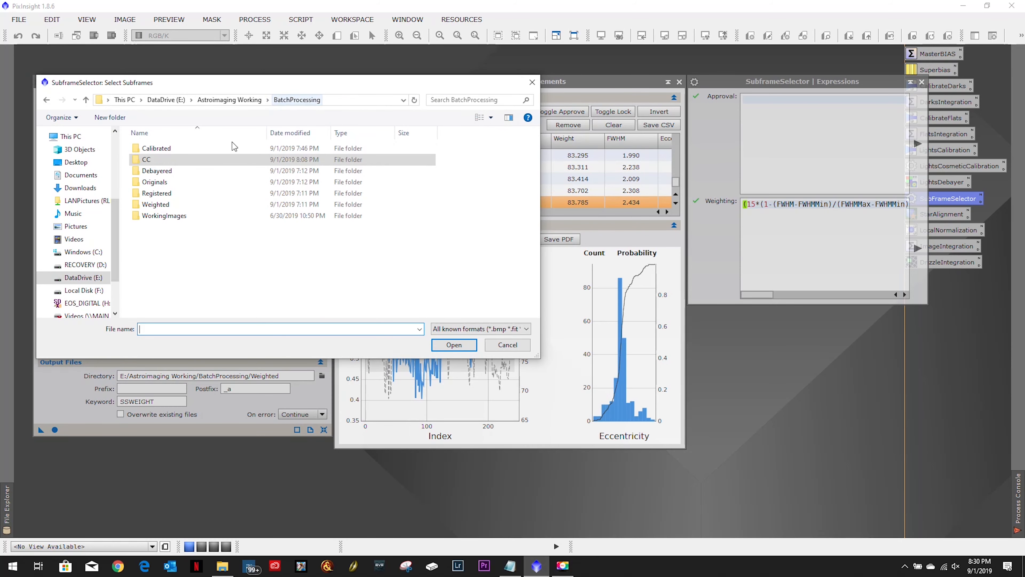
pyautogui.doubleClick(187, 171)
pyautogui.click(187, 171)
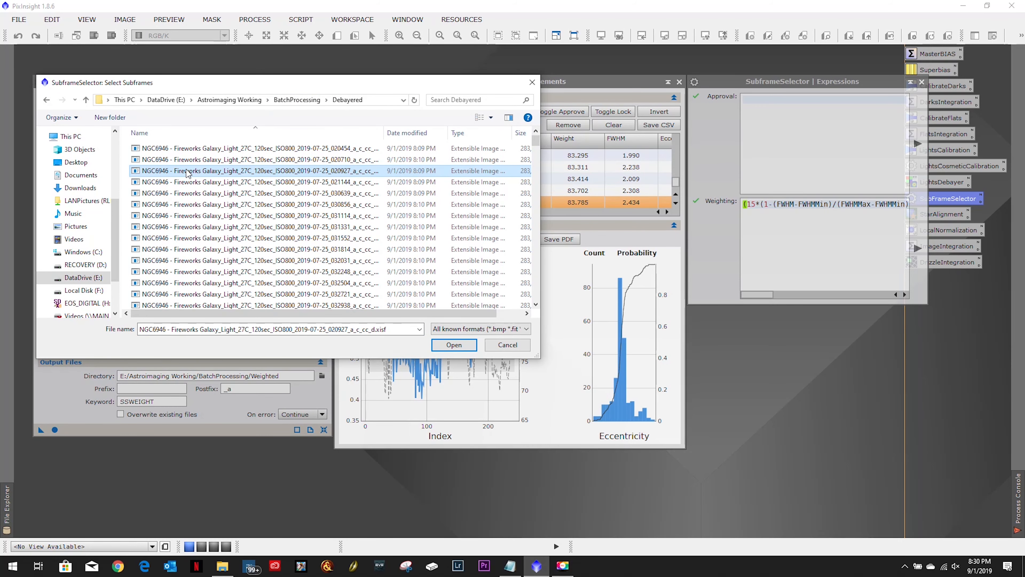
pyautogui.hotkey('ctrl', 'a')
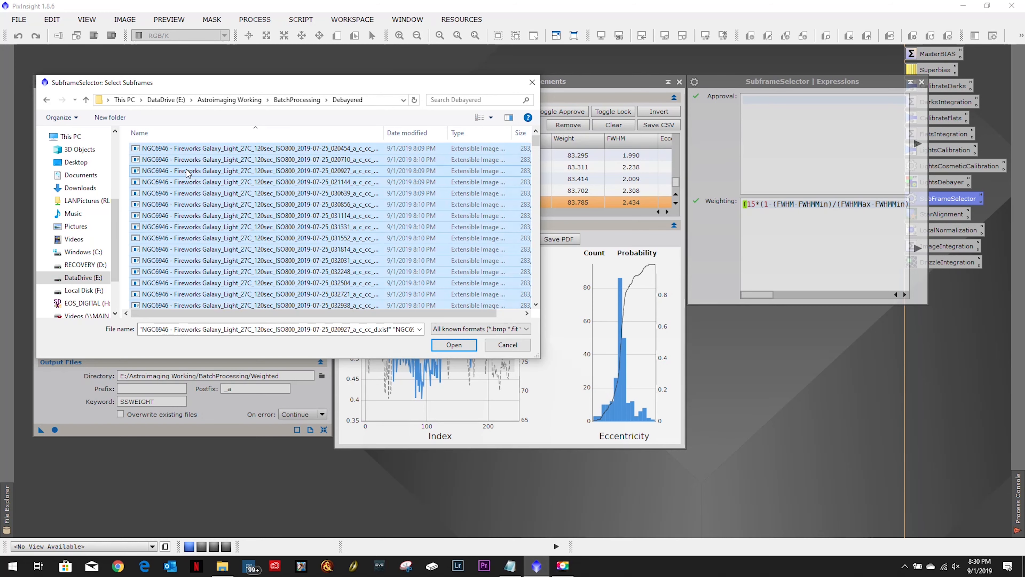
pyautogui.click(441, 348)
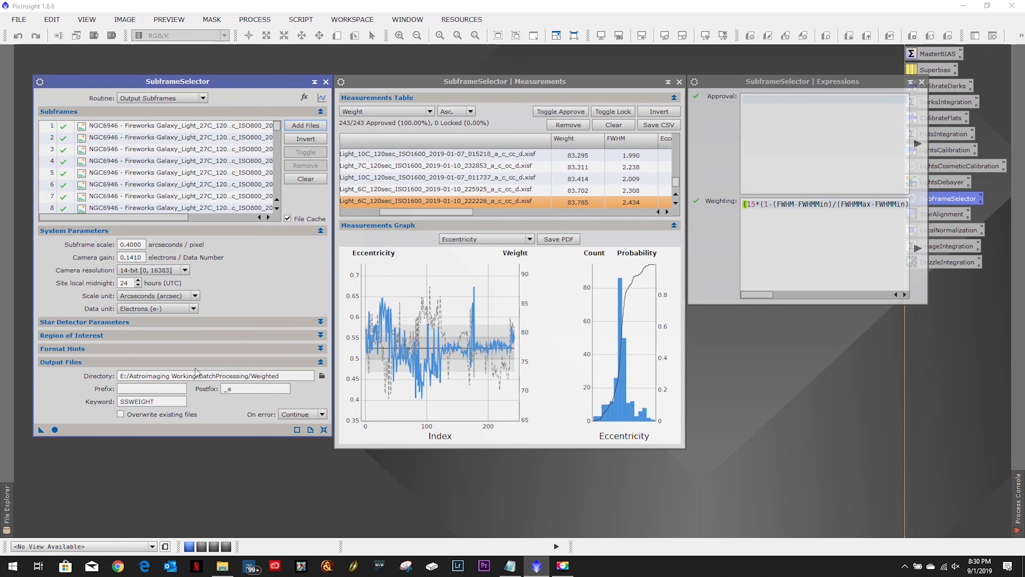
# Set the SubframeSelector routine to Measure Subframes and run it on all subframes.
pyautogui.click(139, 98)
pyautogui.click(139, 107)
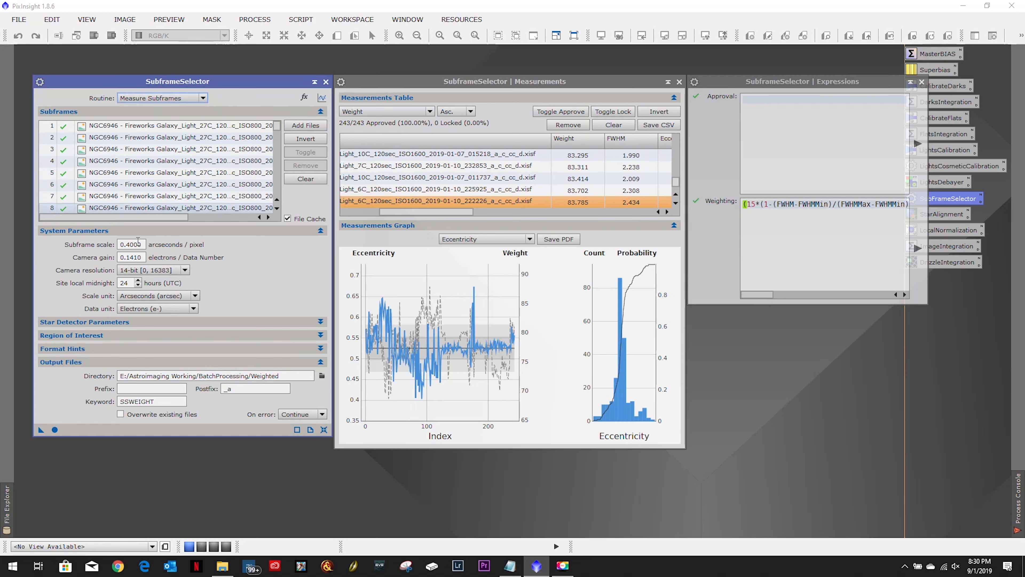
pyautogui.click(55, 429)
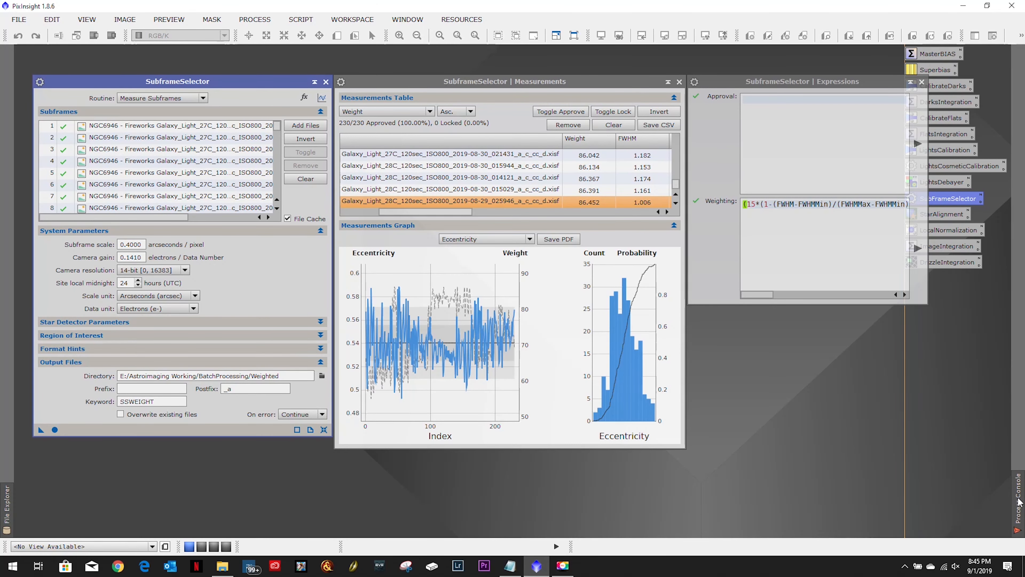
pyautogui.moveTo(1018, 497)
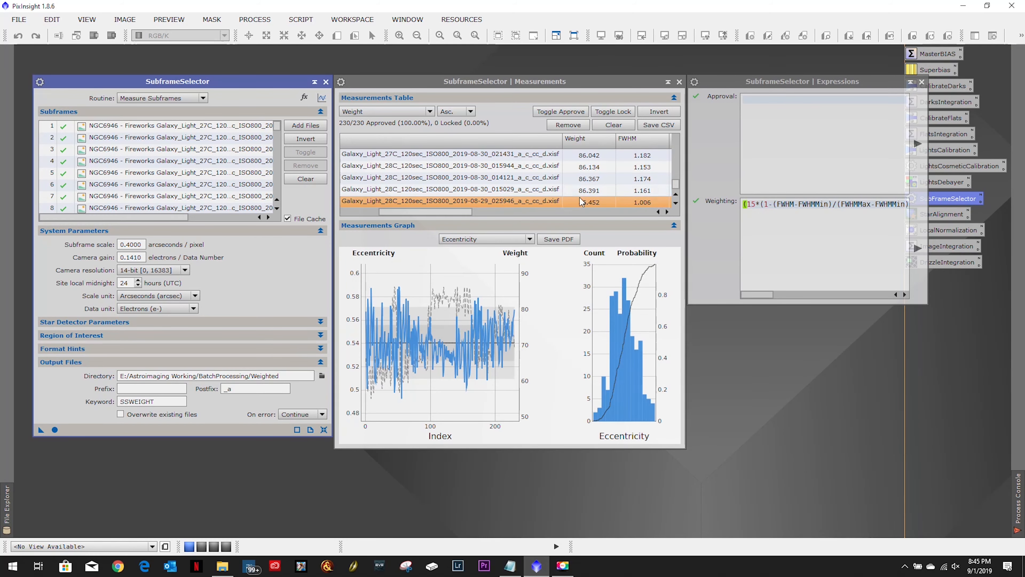
# Find the highest-weighted subframe in the measurements table and note it in Notepad as "28C - 08-30 - 011605".
pyautogui.click(676, 203)
pyautogui.click(676, 203)
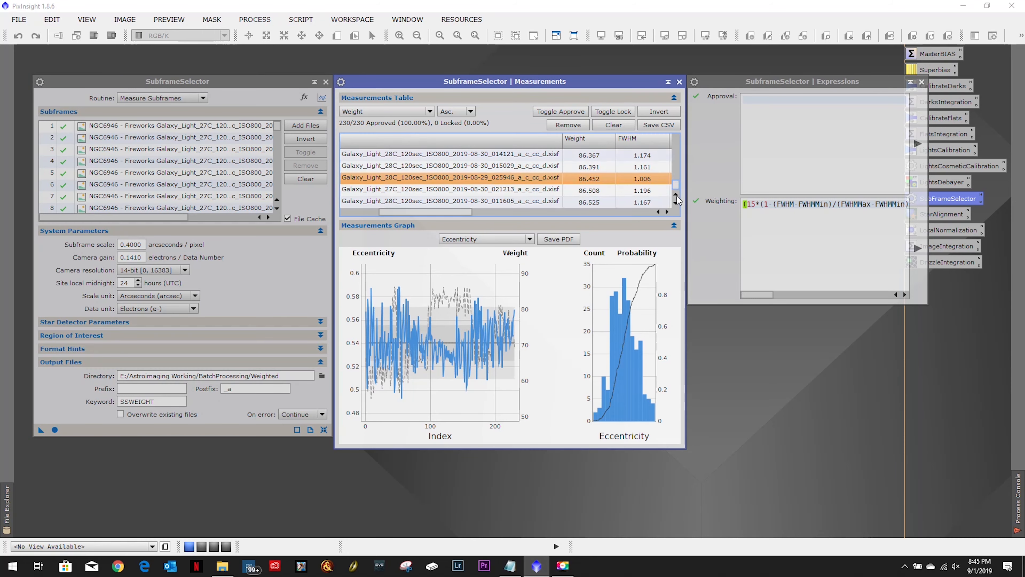
pyautogui.moveTo(447, 208)
pyautogui.mouseDown()
pyautogui.moveTo(420, 214)
pyautogui.moveTo(450, 217)
pyautogui.mouseUp()
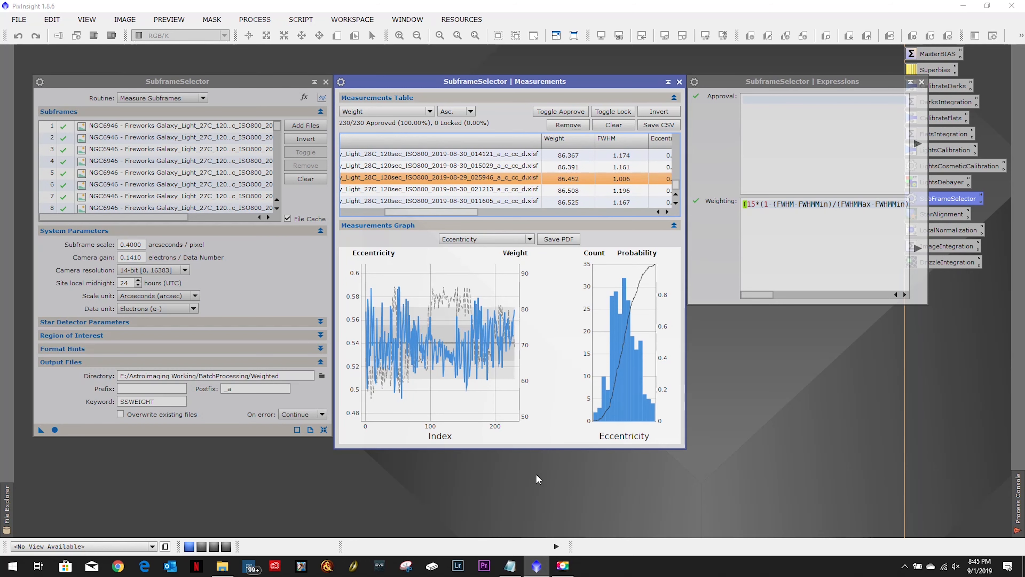
pyautogui.click(510, 565)
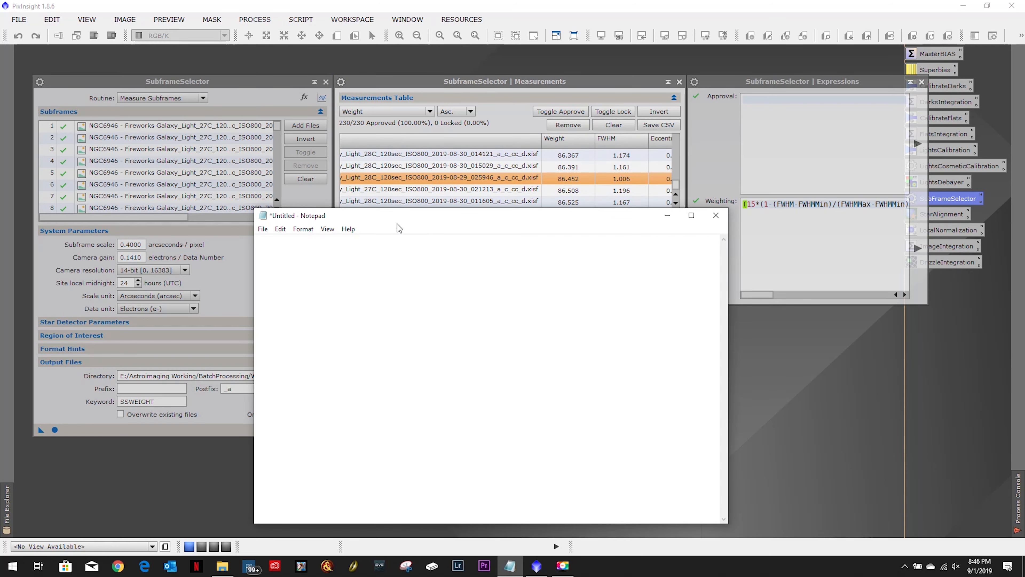
pyautogui.write('28C - 08-30 - 011605')
pyautogui.click(417, 84)
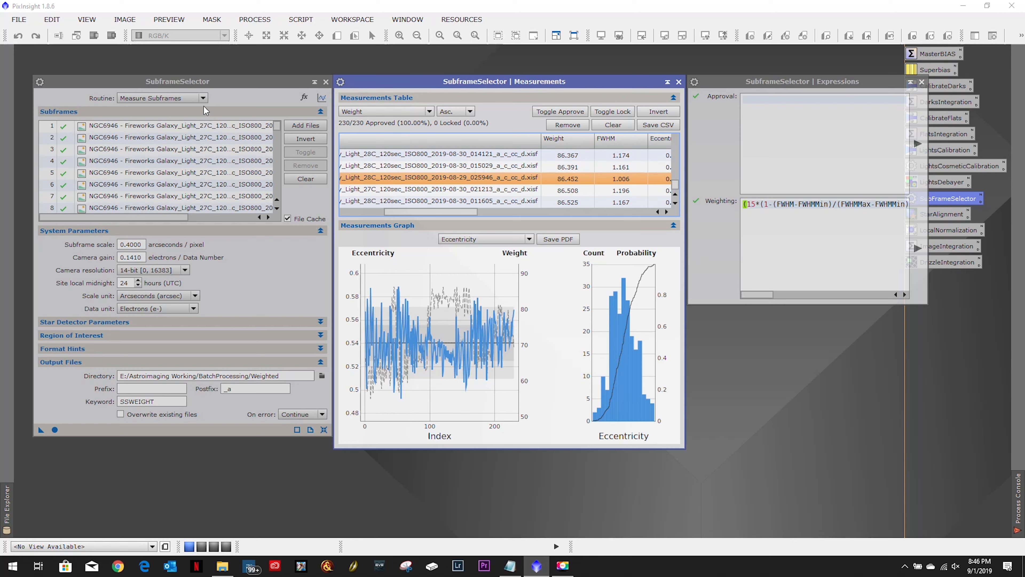
# Switch the SubframeSelector routine to Output Subframes, run it to write the weighted frames and close the process.
pyautogui.click(202, 99)
pyautogui.click(173, 116)
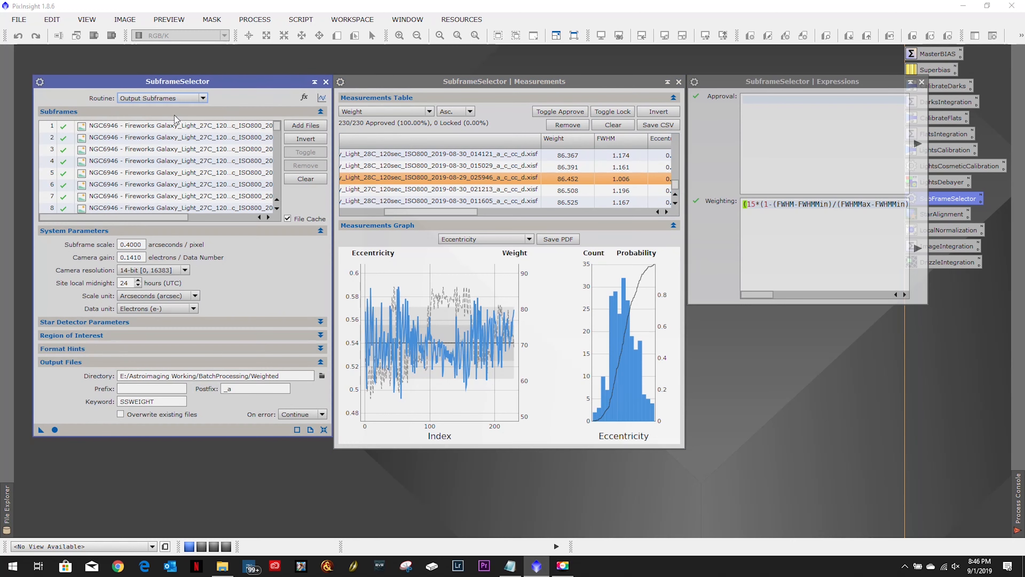
pyautogui.click(55, 429)
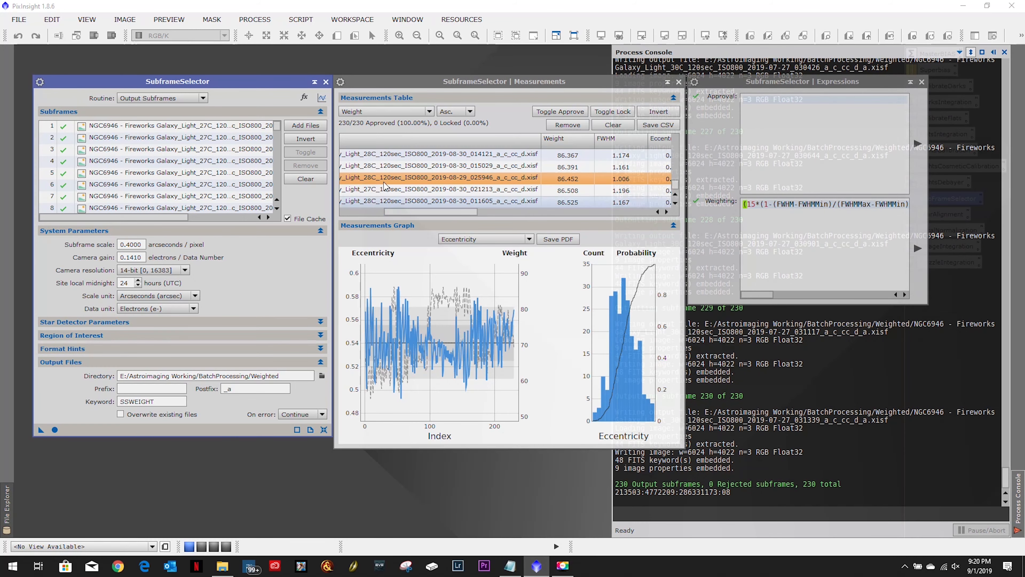
pyautogui.click(325, 82)
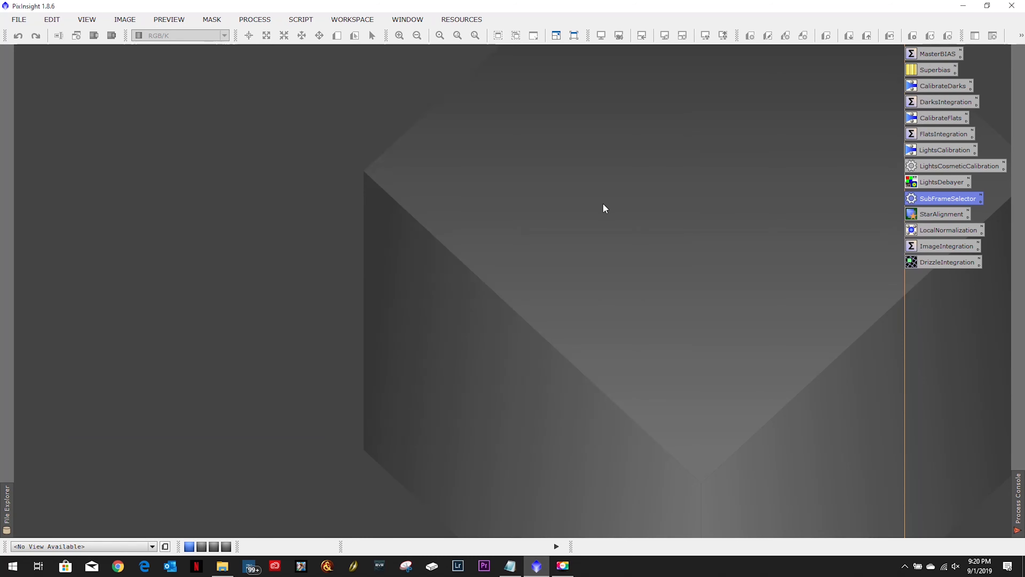
# Open the saved StarAlignment process and replace its target images with all frames from the BatchProcessing/Weighted folder.
pyautogui.doubleClick(941, 216)
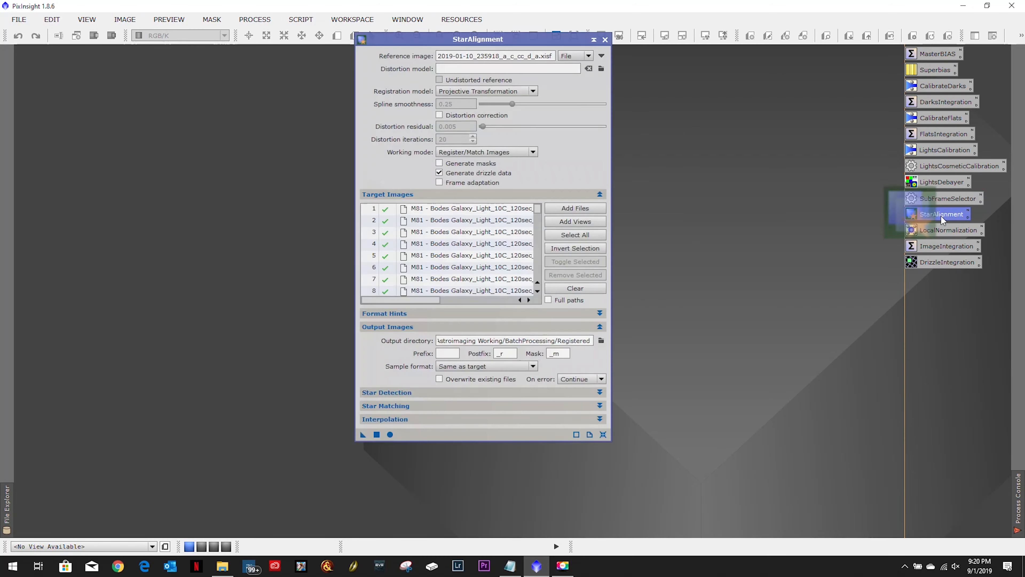
pyautogui.click(600, 287)
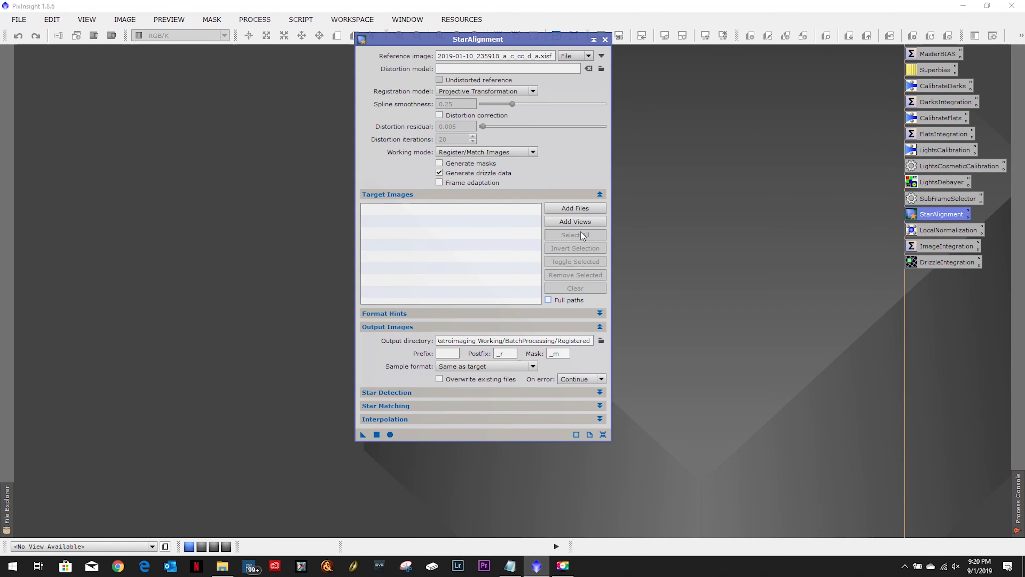
pyautogui.click(581, 209)
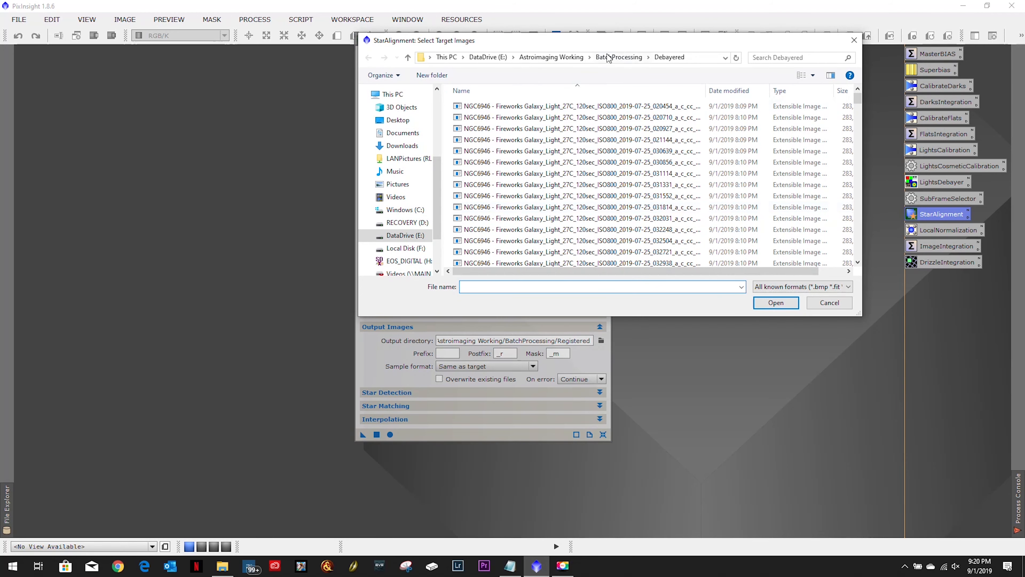
pyautogui.click(607, 56)
pyautogui.doubleClick(488, 164)
pyautogui.click(521, 175)
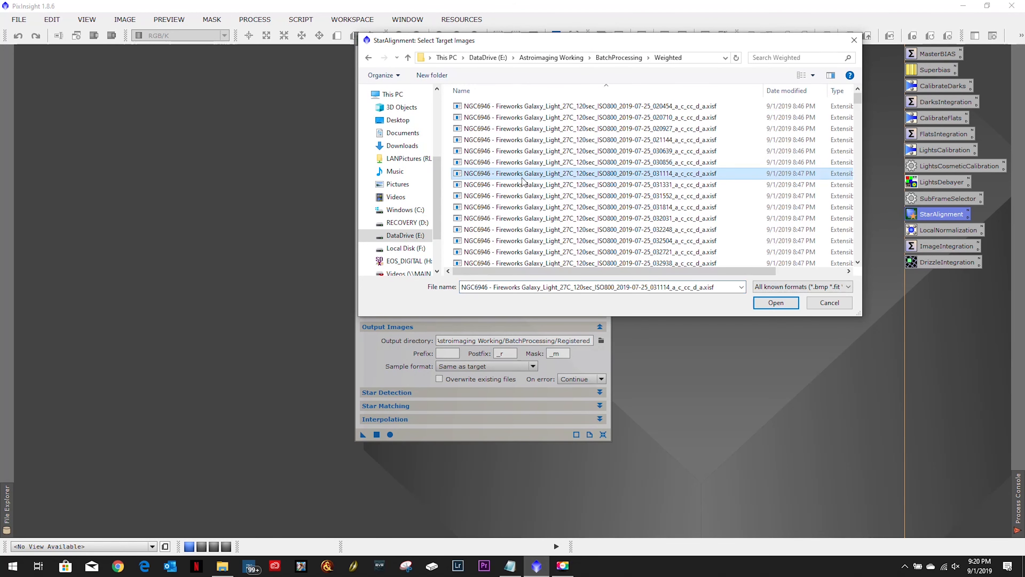
pyautogui.hotkey('ctrl', 'a')
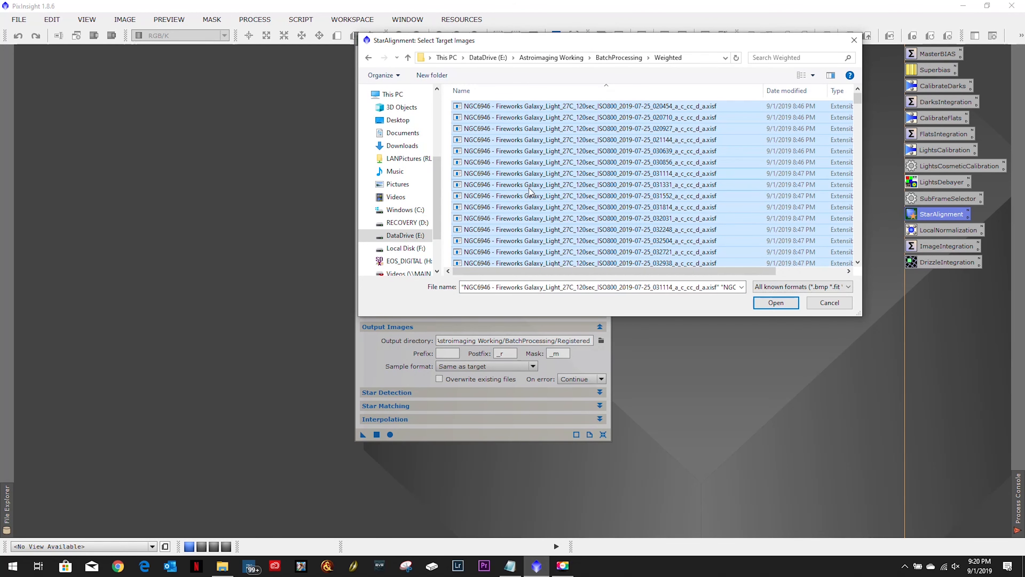
pyautogui.click(776, 302)
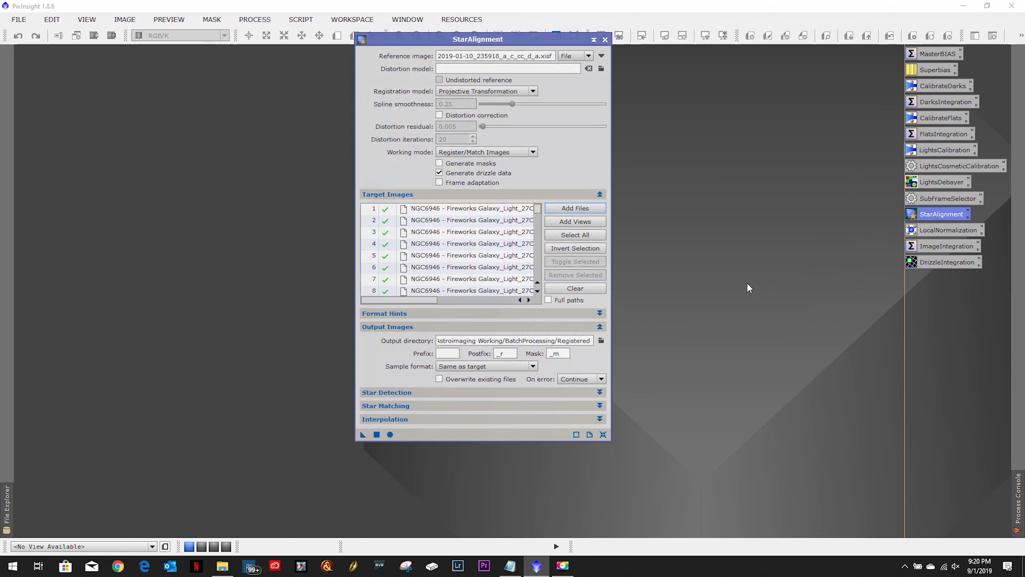
# Set the StarAlignment reference image to the noted 28C frame 2019-08-30_011605 from the Weighted folder, checking the Notepad note.
pyautogui.click(603, 56)
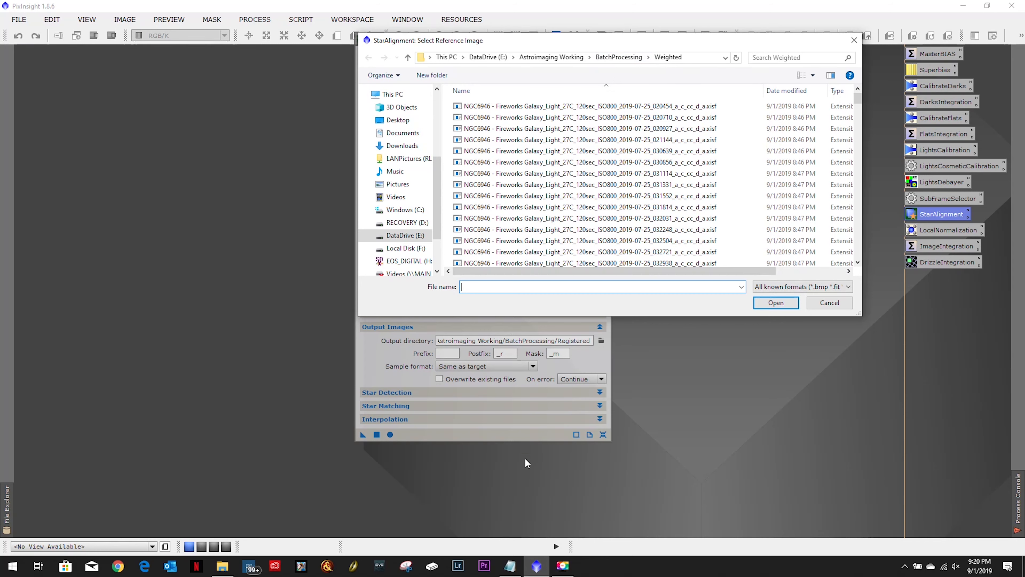
pyautogui.click(518, 564)
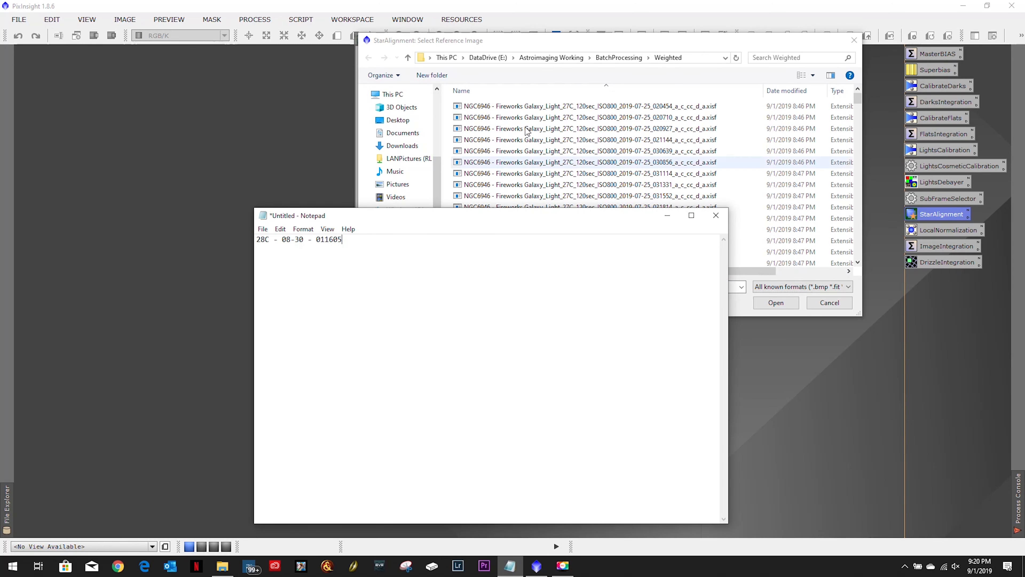
pyautogui.click(559, 42)
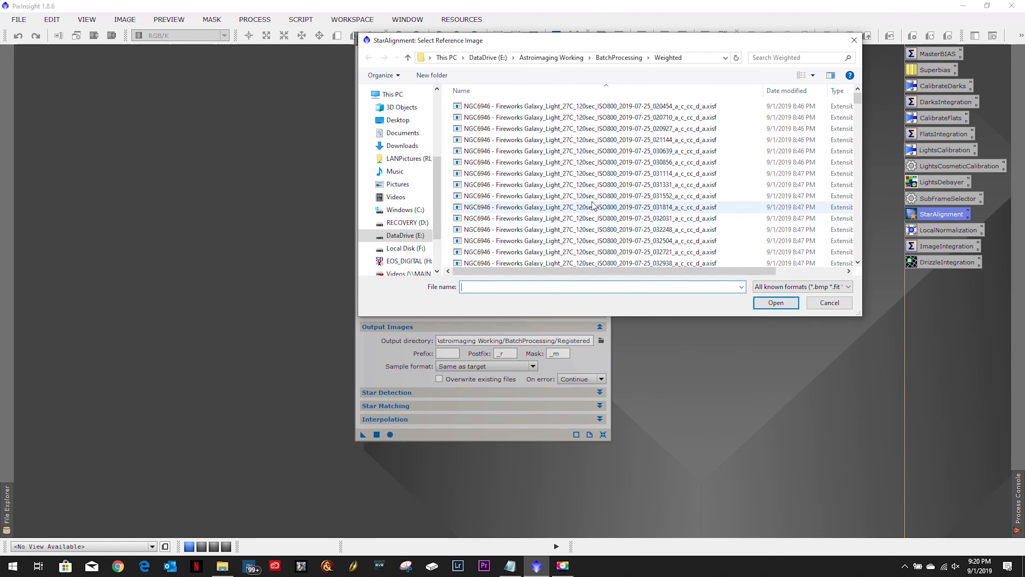
pyautogui.scroll(-8, 593, 203)
pyautogui.scroll(-10, 593, 205)
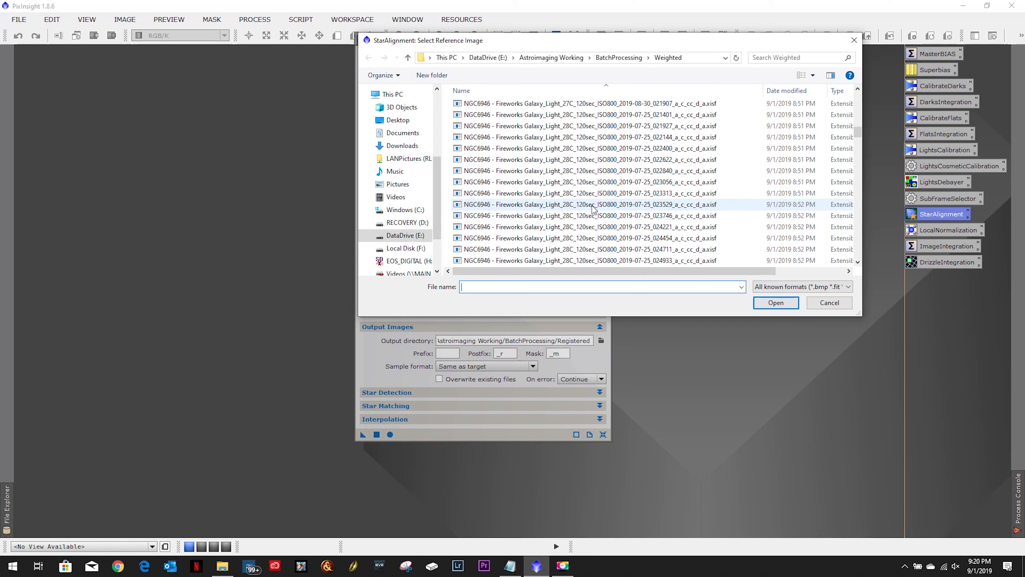
pyautogui.scroll(-15, 593, 207)
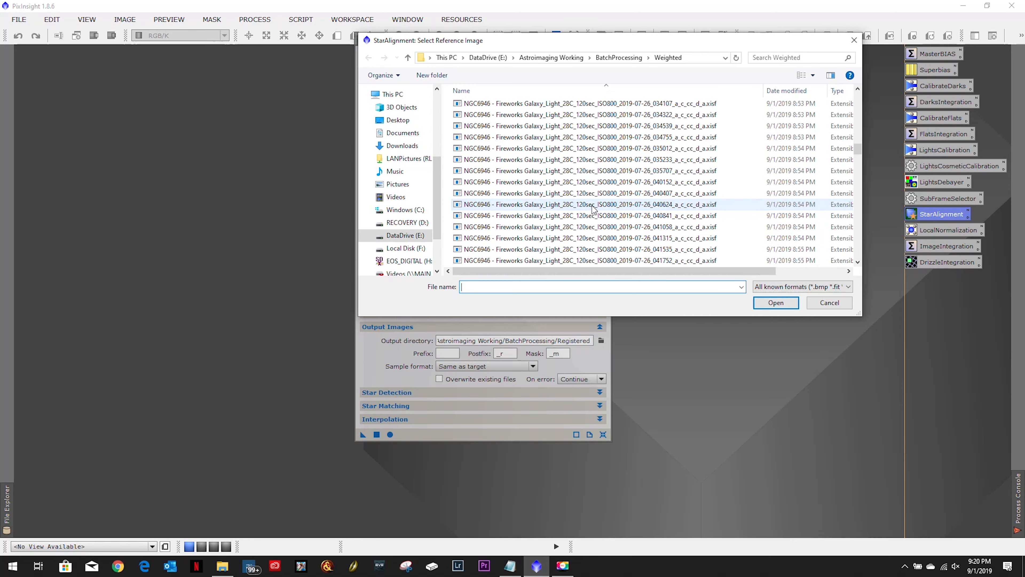
pyautogui.scroll(-15, 591, 210)
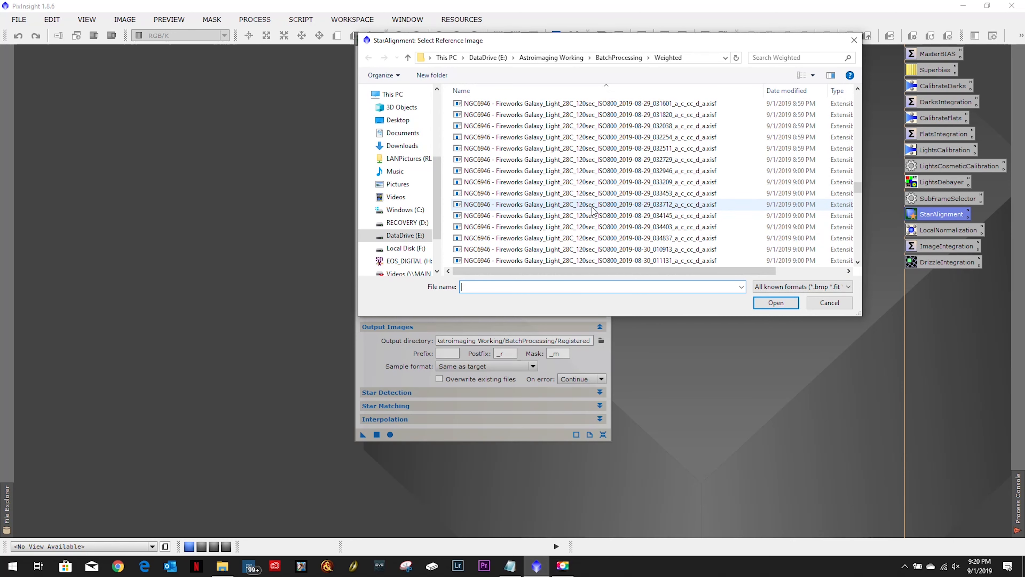
pyautogui.scroll(-2, 592, 209)
pyautogui.scroll(1, 592, 210)
pyautogui.click(514, 567)
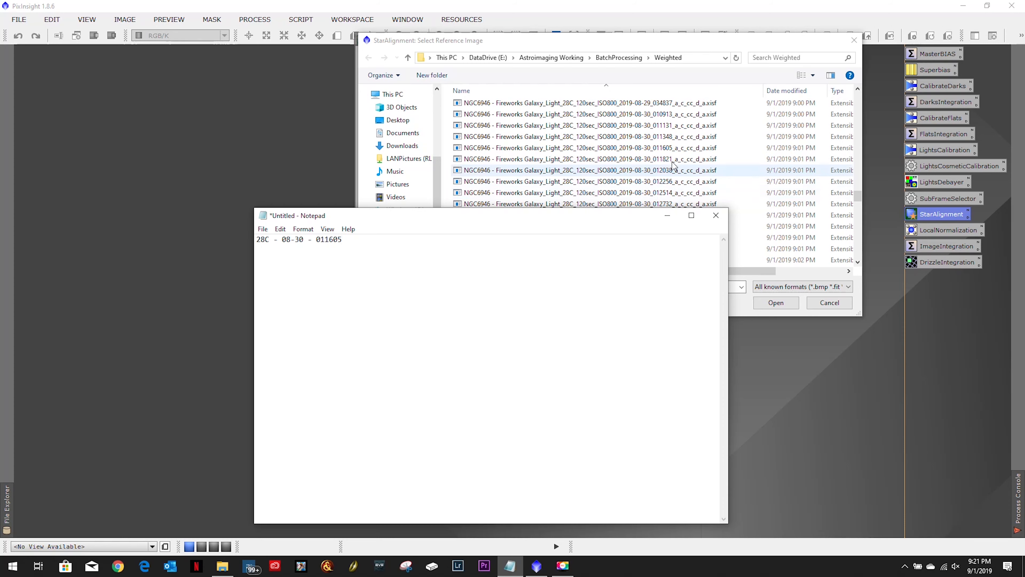
pyautogui.click(666, 148)
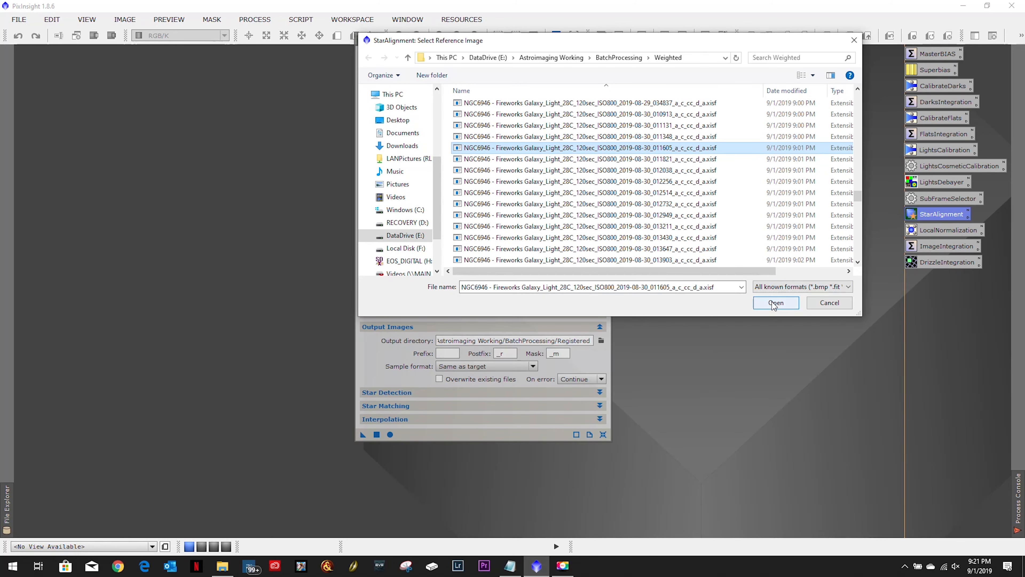
pyautogui.click(772, 301)
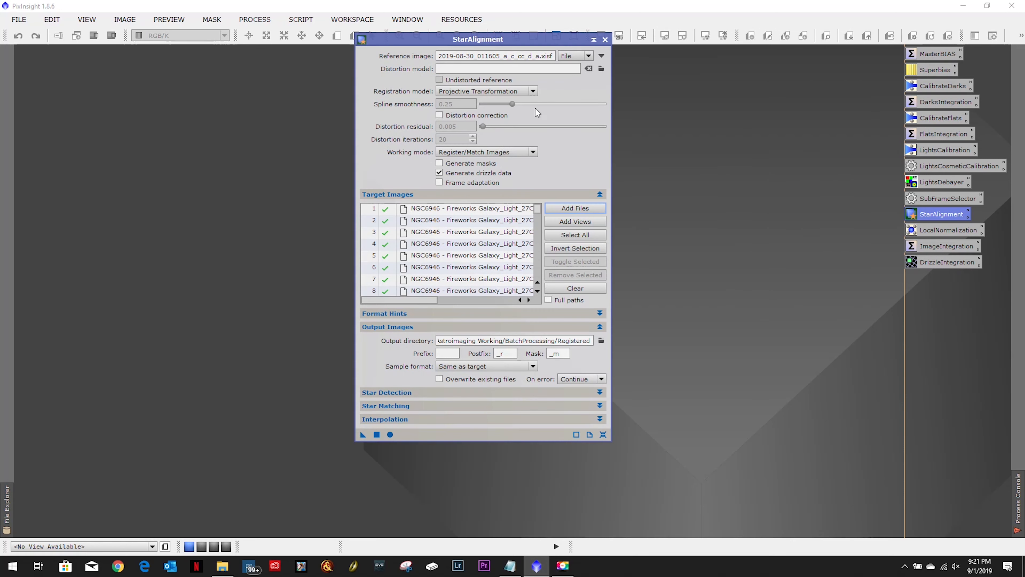
# Set the noise scales in StarAlignment's Star Detection parameters to 1.
pyautogui.click(448, 394)
pyautogui.click(472, 417)
pyautogui.click(472, 442)
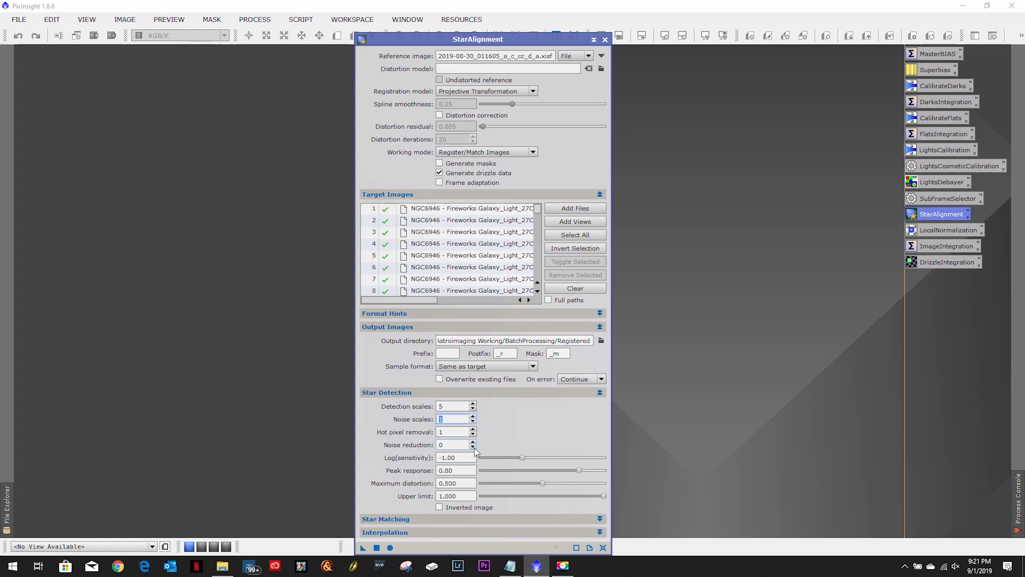
pyautogui.click(472, 394)
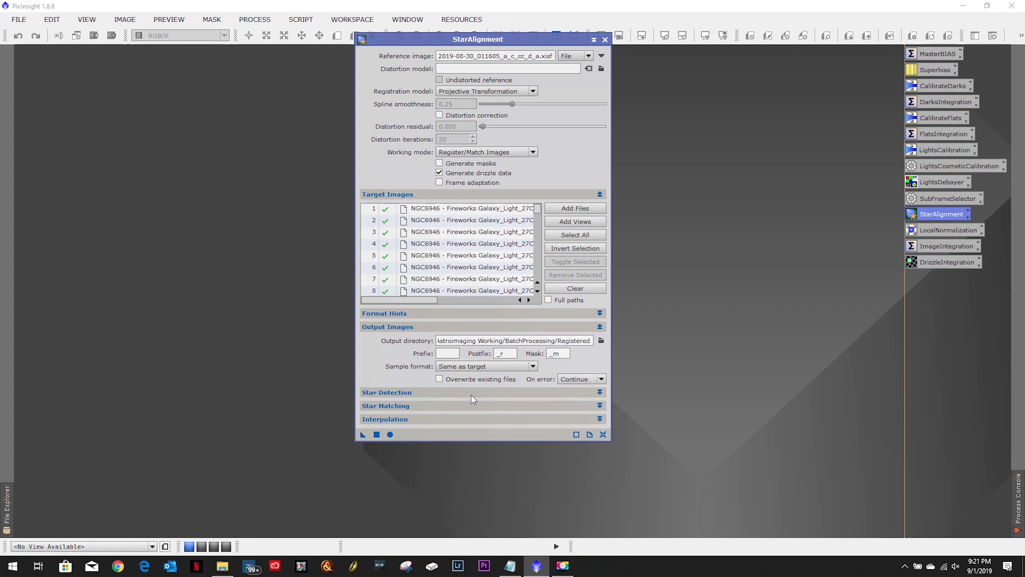
# Run StarAlignment on all target images, check the process console and close the process window.
pyautogui.click(393, 436)
pyautogui.click(1020, 499)
pyautogui.click(605, 39)
# Open the saved LocalNormalization process and replace its target images with all frames from the BatchProcessing/Registered folder.
pyautogui.doubleClick(938, 228)
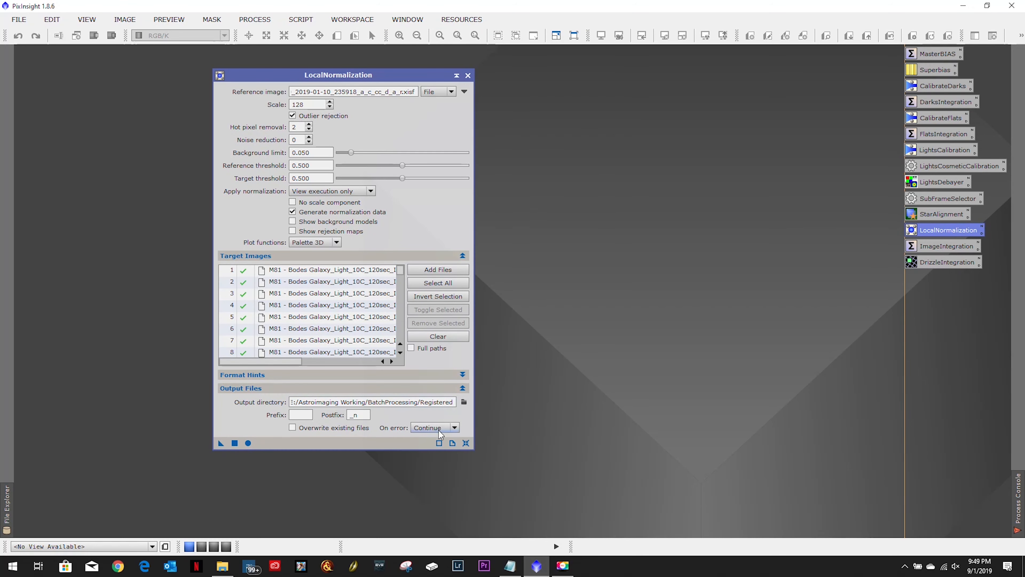
pyautogui.click(430, 337)
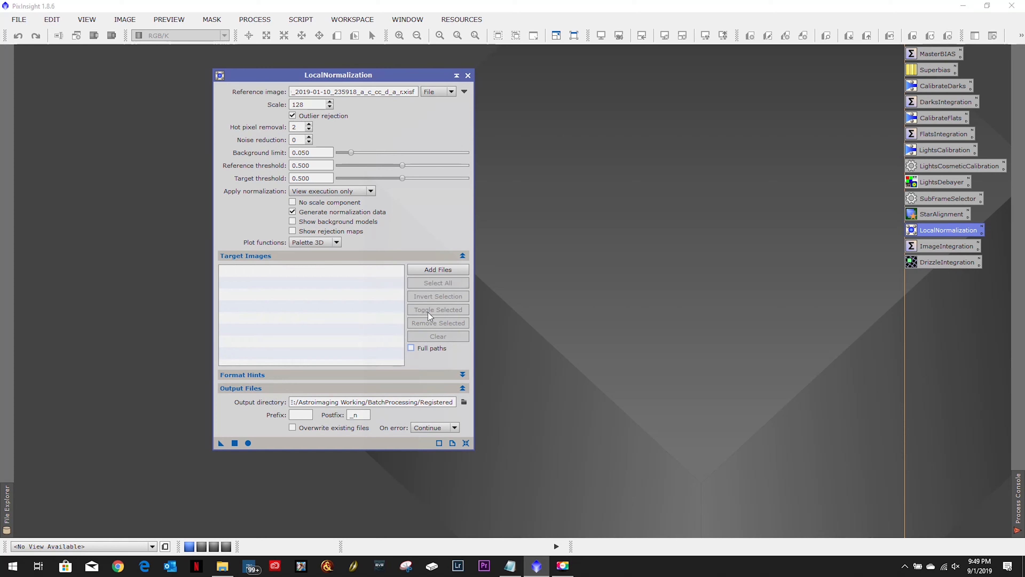
pyautogui.click(434, 270)
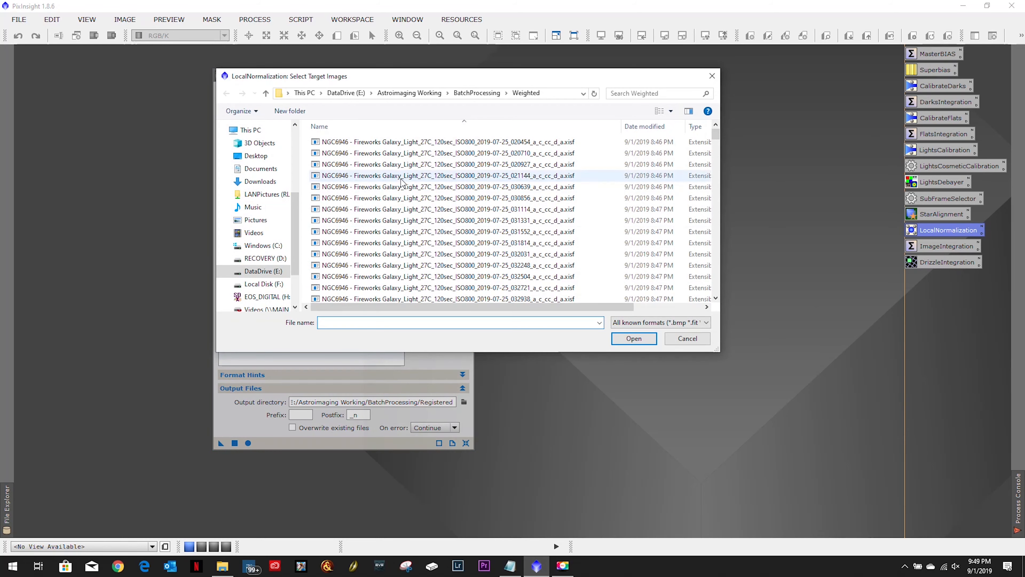
pyautogui.click(475, 92)
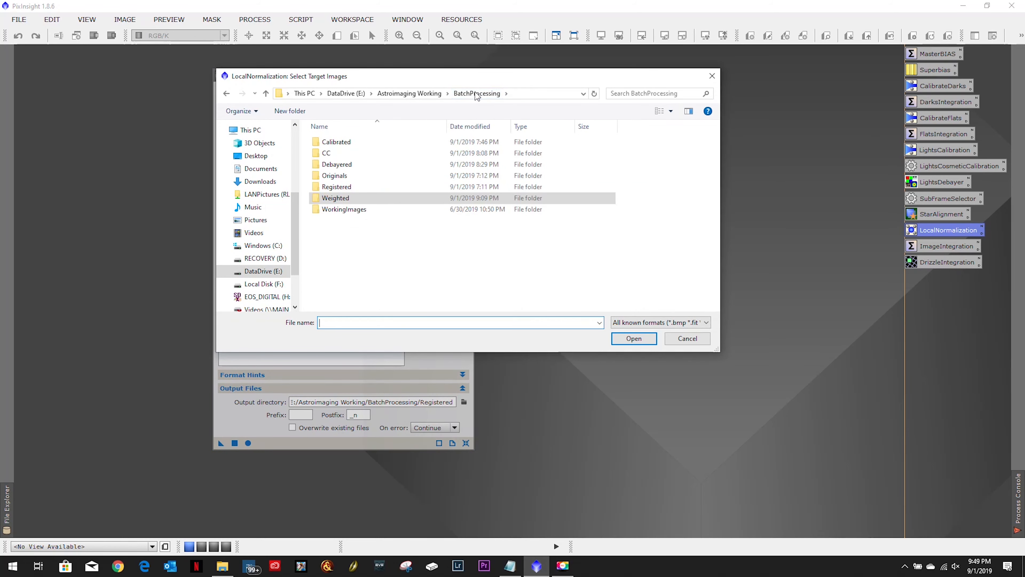
pyautogui.doubleClick(349, 188)
pyautogui.click(349, 187)
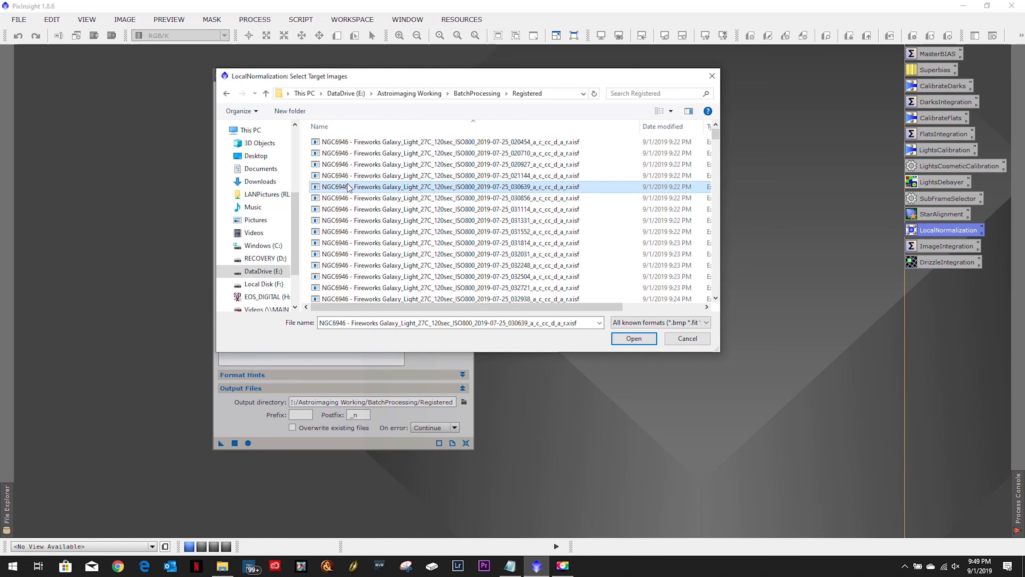
pyautogui.hotkey('ctrl', 'a')
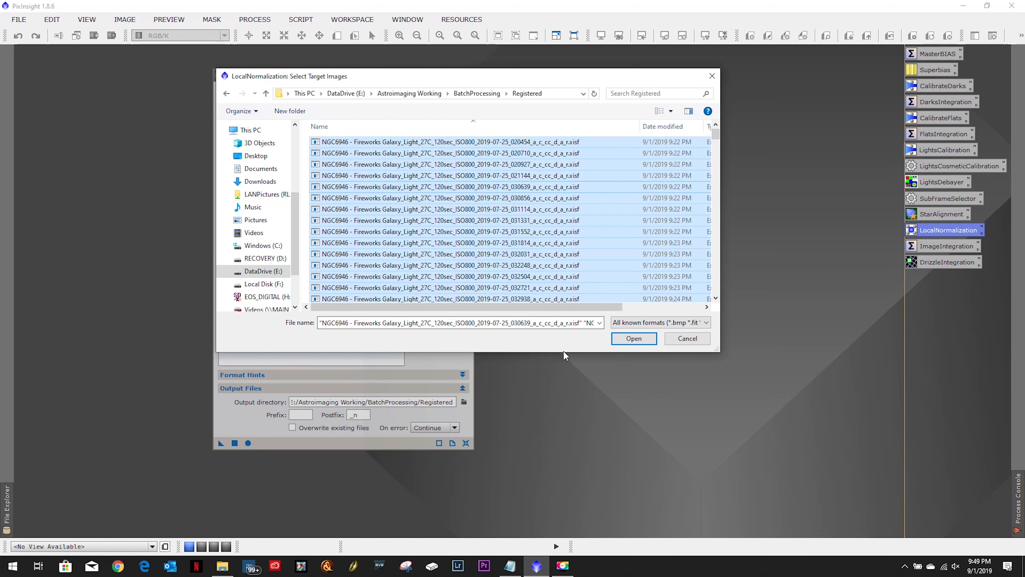
pyautogui.click(633, 338)
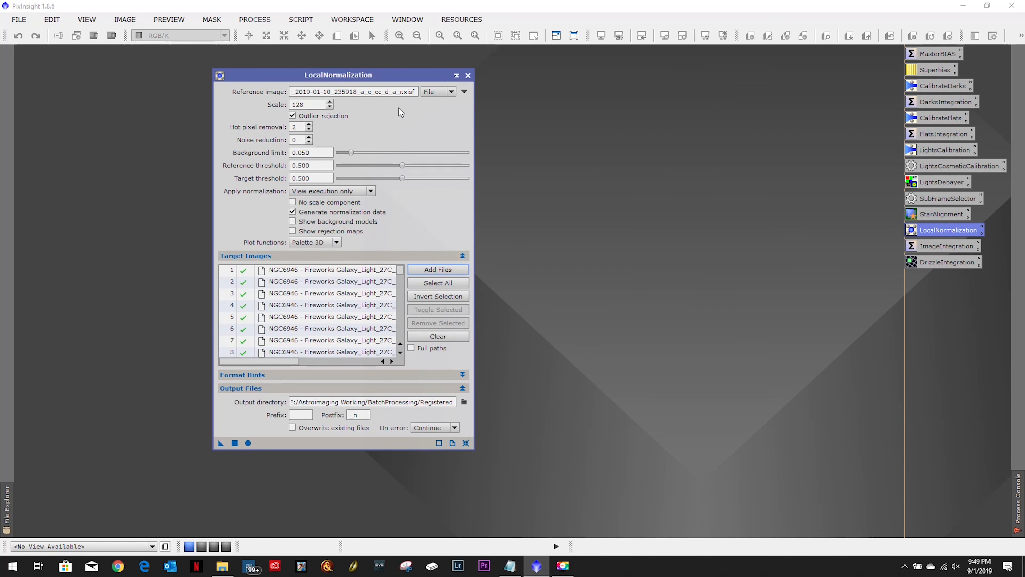
# Set the LocalNormalization reference image to the registered 28C frame 2019-08-30_011605, checking it against the Notepad note.
pyautogui.click(464, 92)
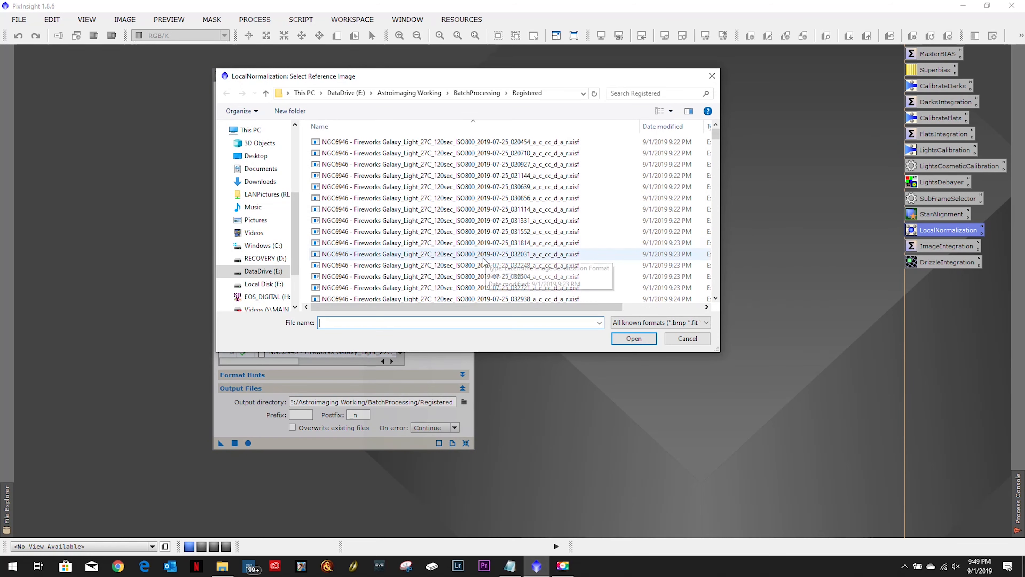
pyautogui.scroll(-10, 474, 253)
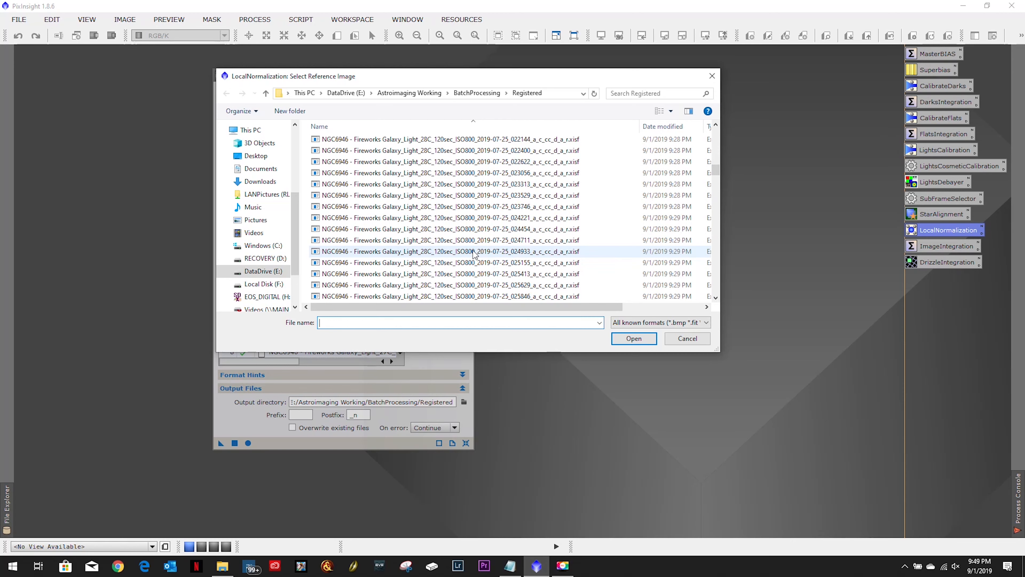
pyautogui.click(518, 567)
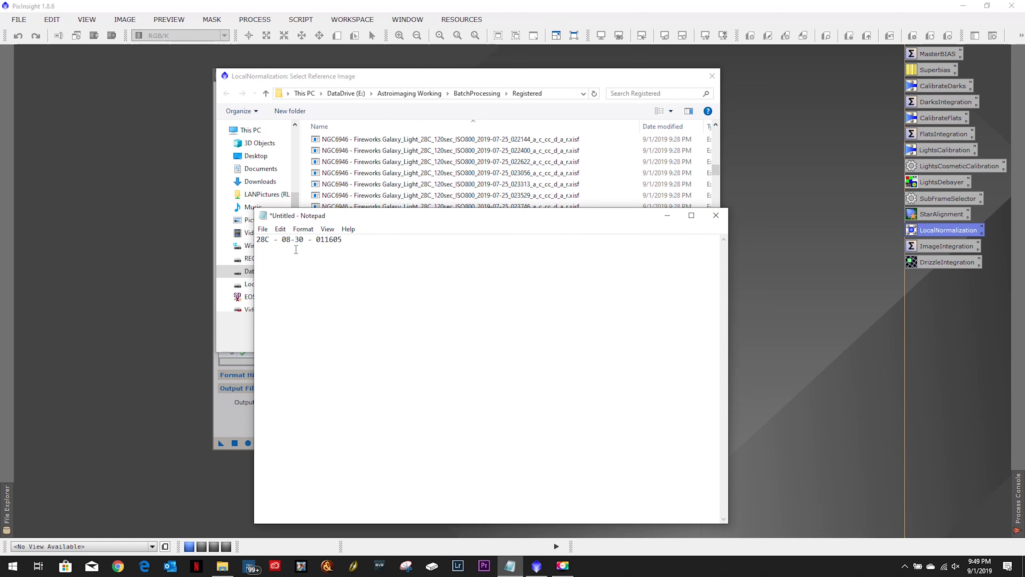
pyautogui.click(446, 79)
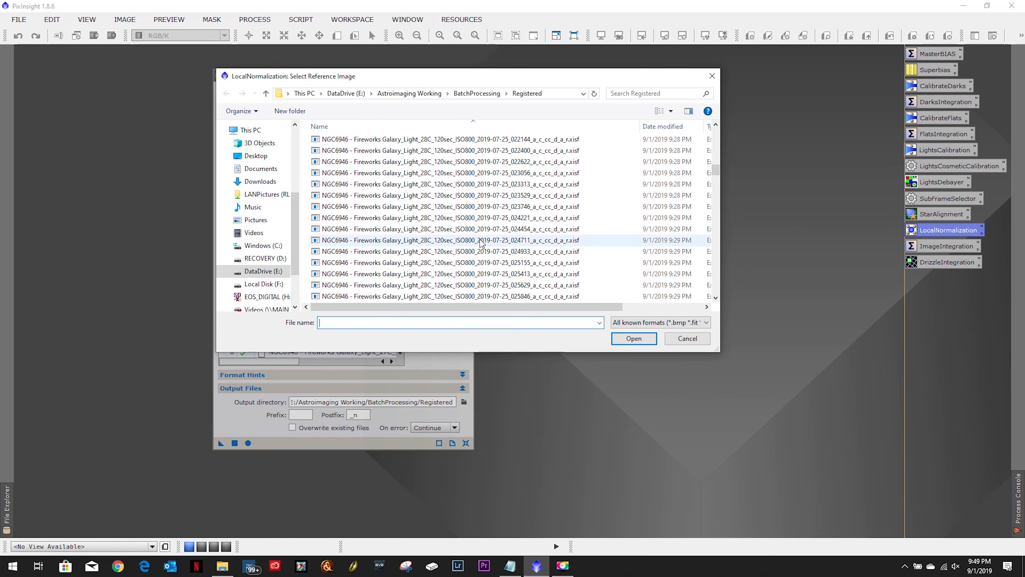
pyautogui.scroll(-10, 481, 242)
pyautogui.scroll(-8, 481, 242)
pyautogui.scroll(-2, 480, 247)
pyautogui.scroll(1, 479, 245)
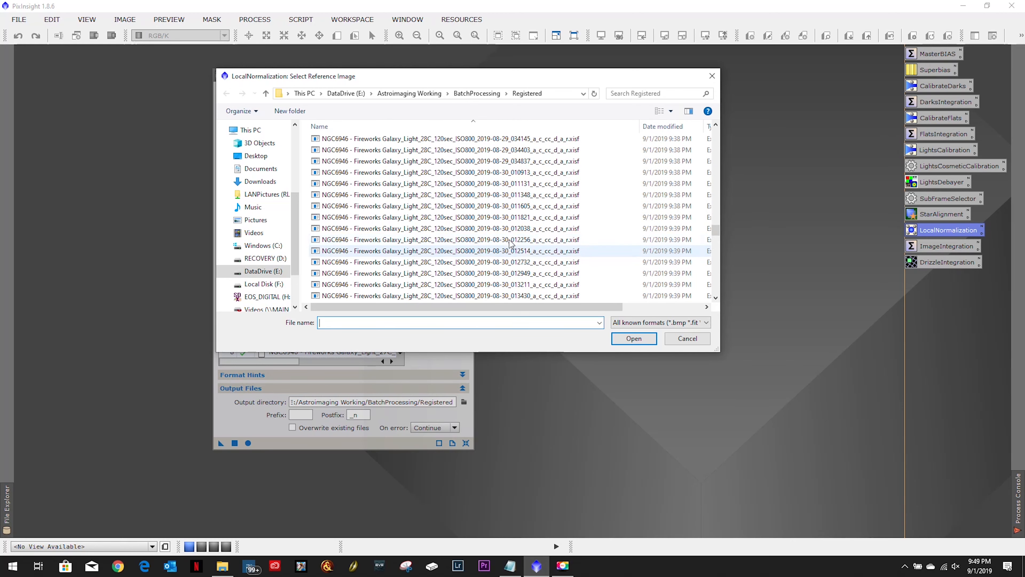
pyautogui.click(540, 207)
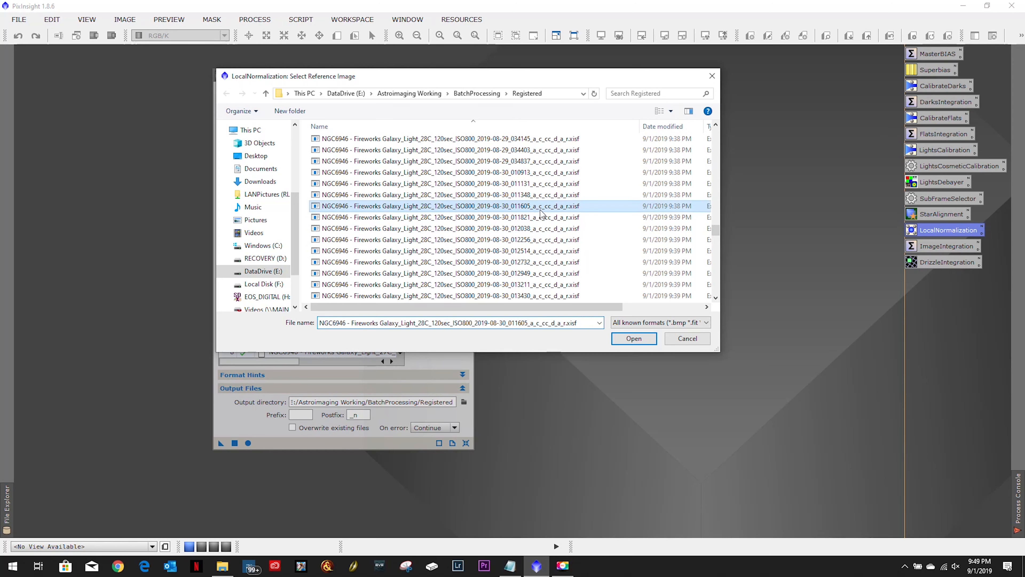
pyautogui.click(510, 565)
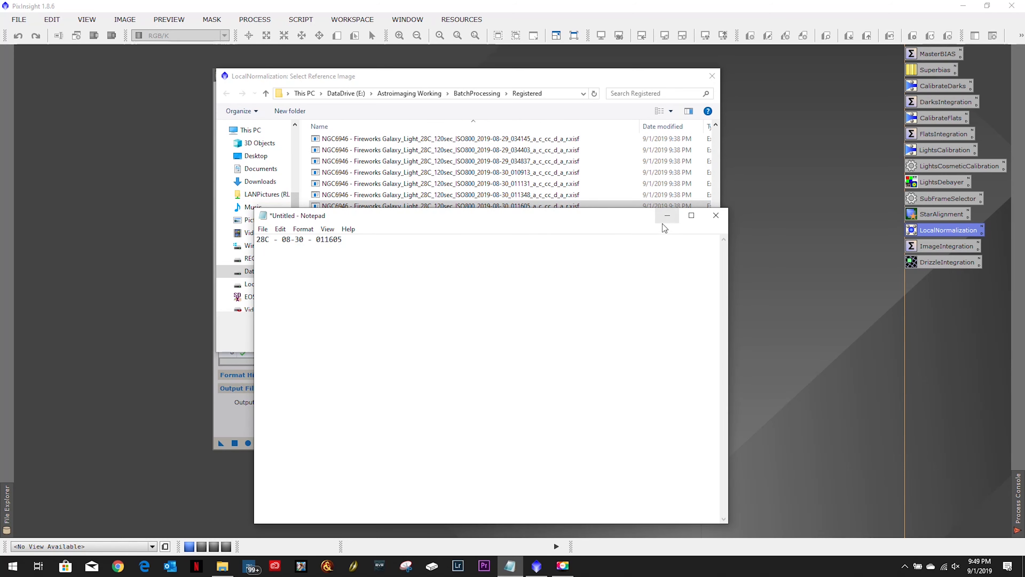
pyautogui.click(665, 216)
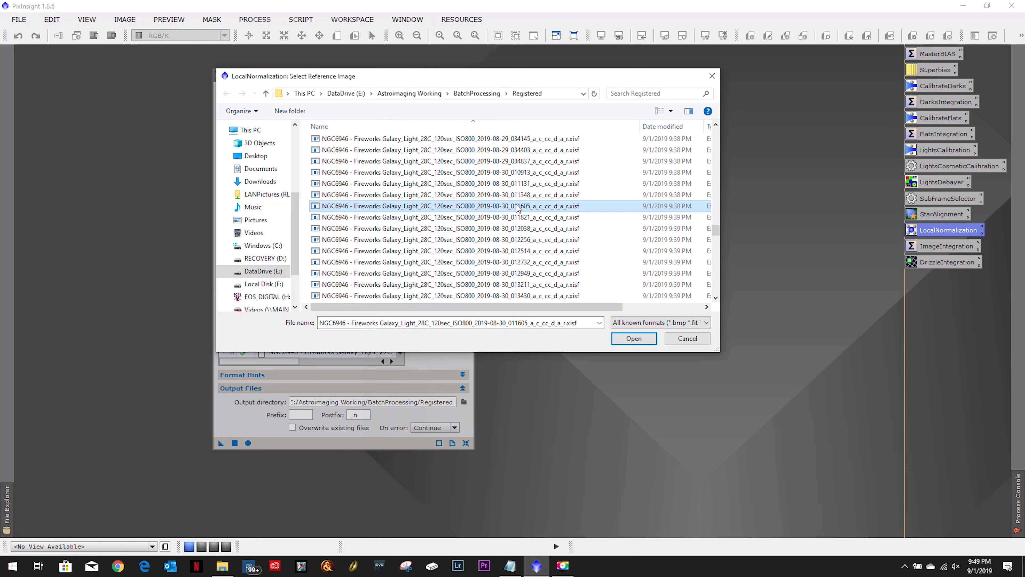
pyautogui.doubleClick(516, 206)
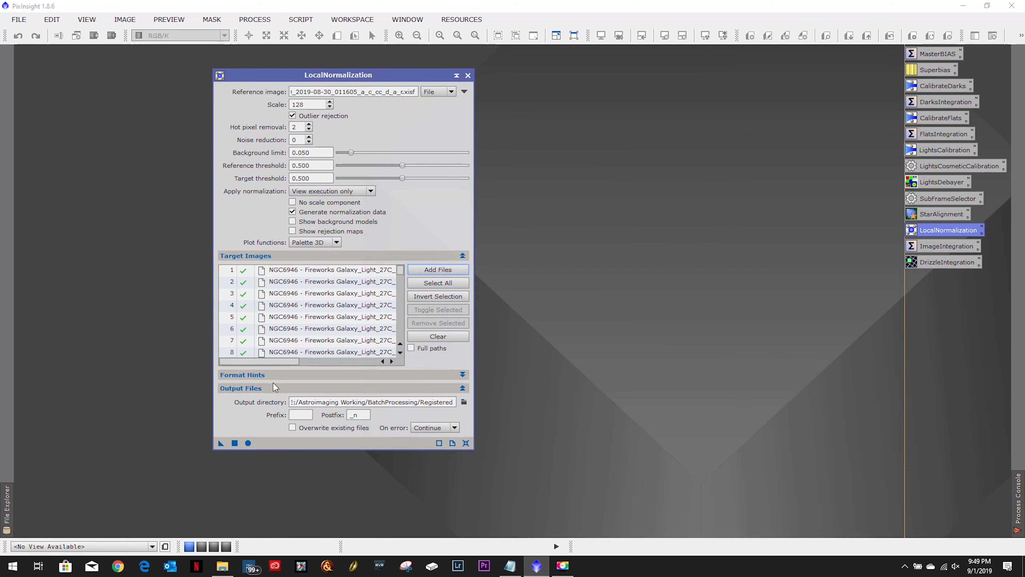
# Run LocalNormalization on all target images and check the process console.
pyautogui.click(248, 443)
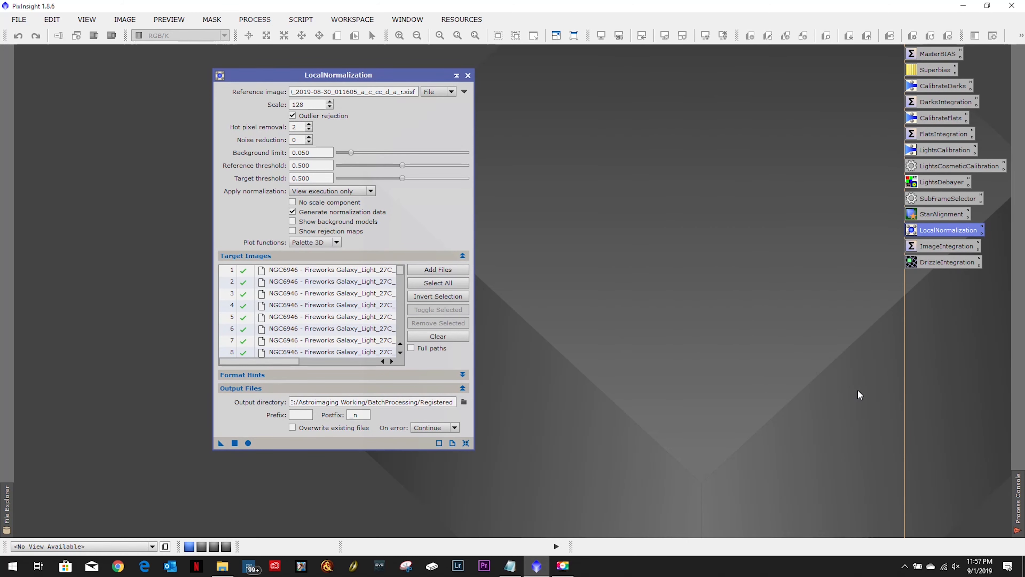
pyautogui.moveTo(1019, 516)
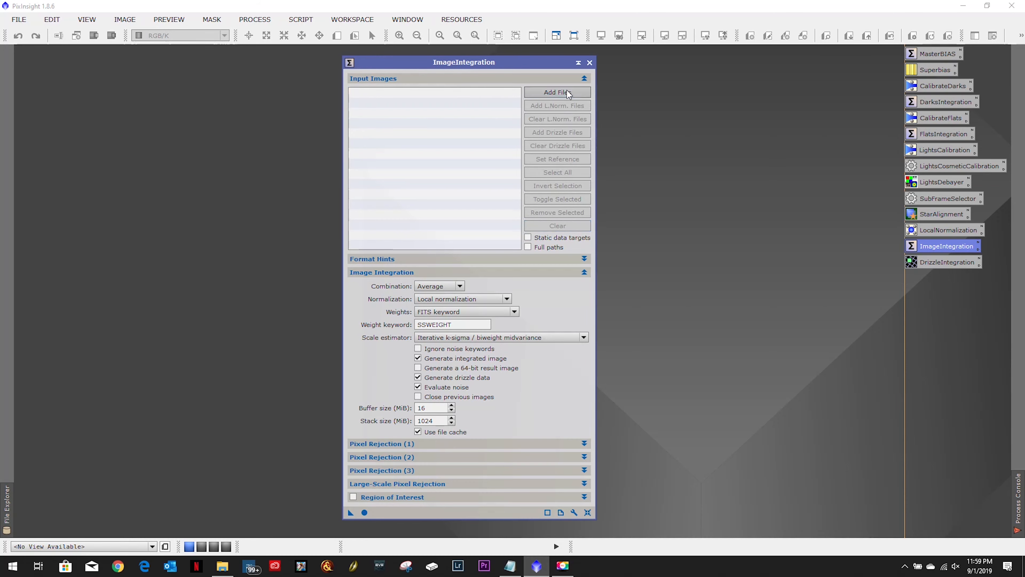
# Add all registered NGC6946 frames from the BatchProcessing/Registered folder as input images of the saved ImageIntegration process.
pyautogui.click(567, 90)
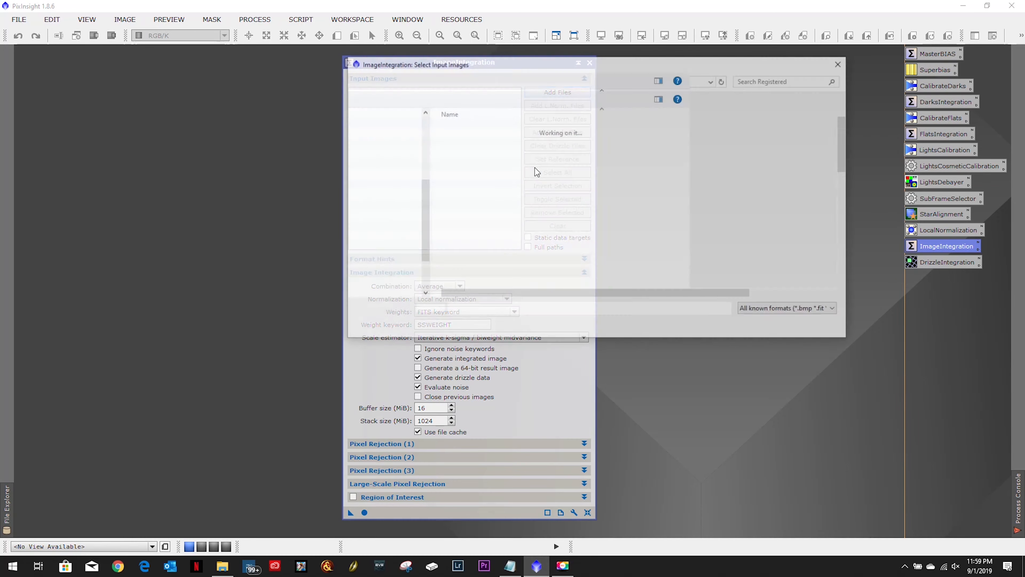
pyautogui.click(609, 152)
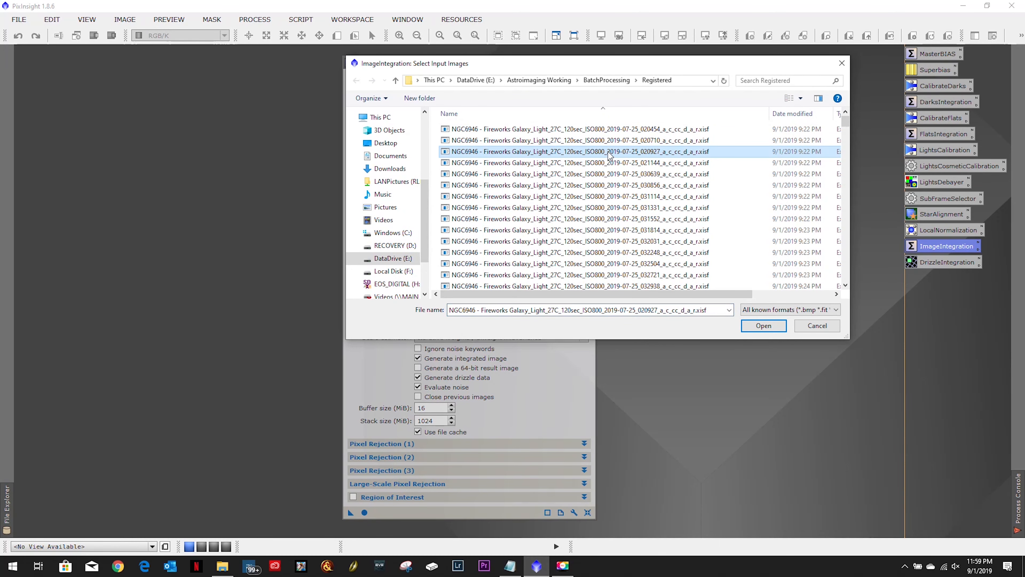
pyautogui.hotkey('ctrl', 'a')
pyautogui.click(754, 327)
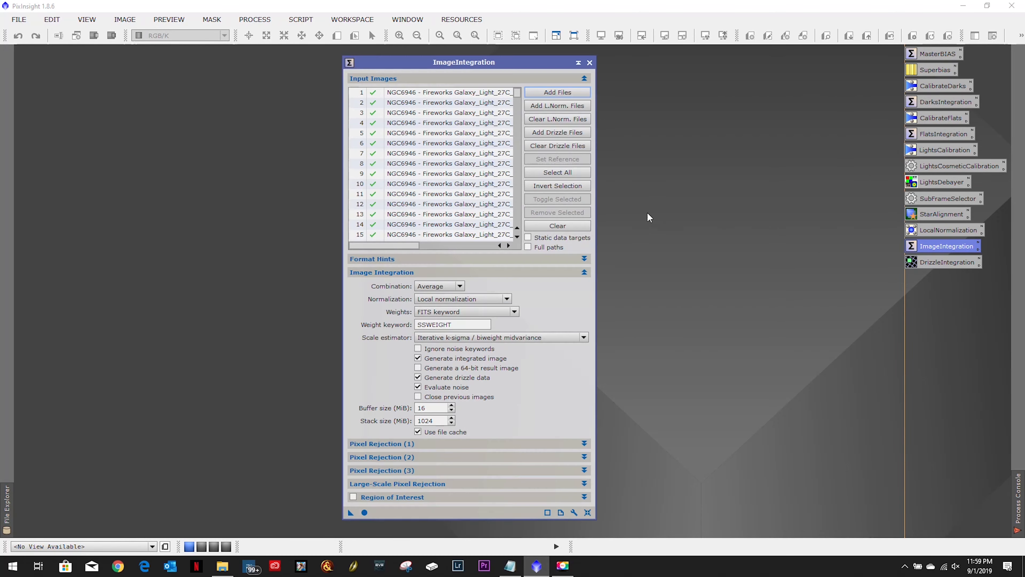
# Attach all local normalization and drizzle data files from the Registered folder to the ImageIntegration input images.
pyautogui.click(549, 107)
pyautogui.click(534, 166)
pyautogui.hotkey('ctrl', 'a')
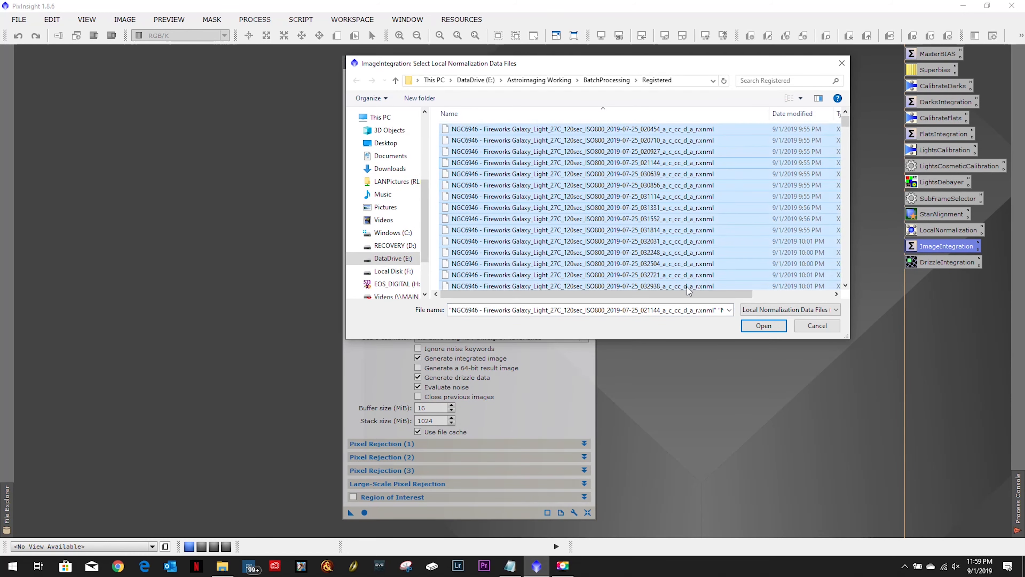
pyautogui.click(753, 325)
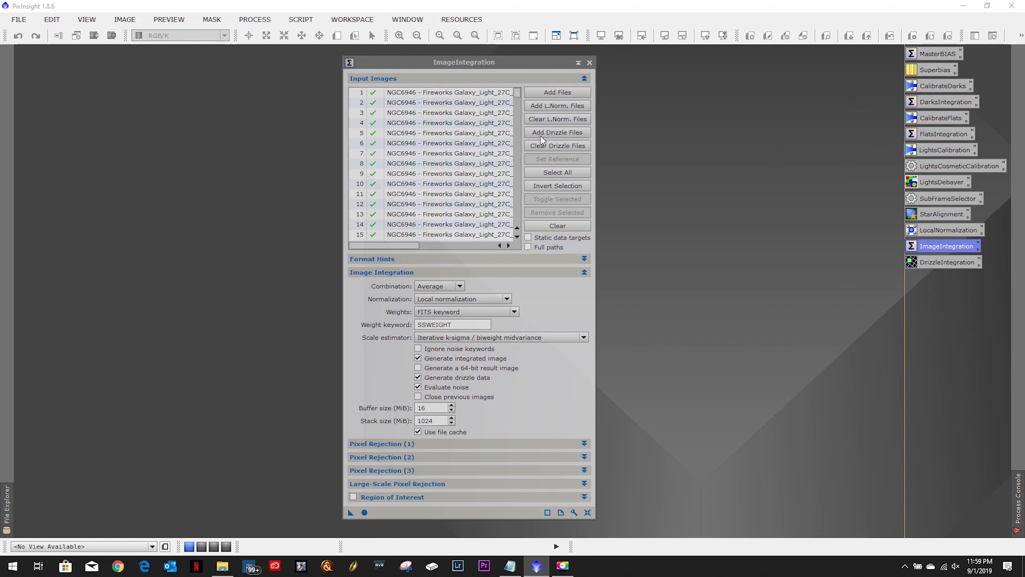
pyautogui.click(540, 133)
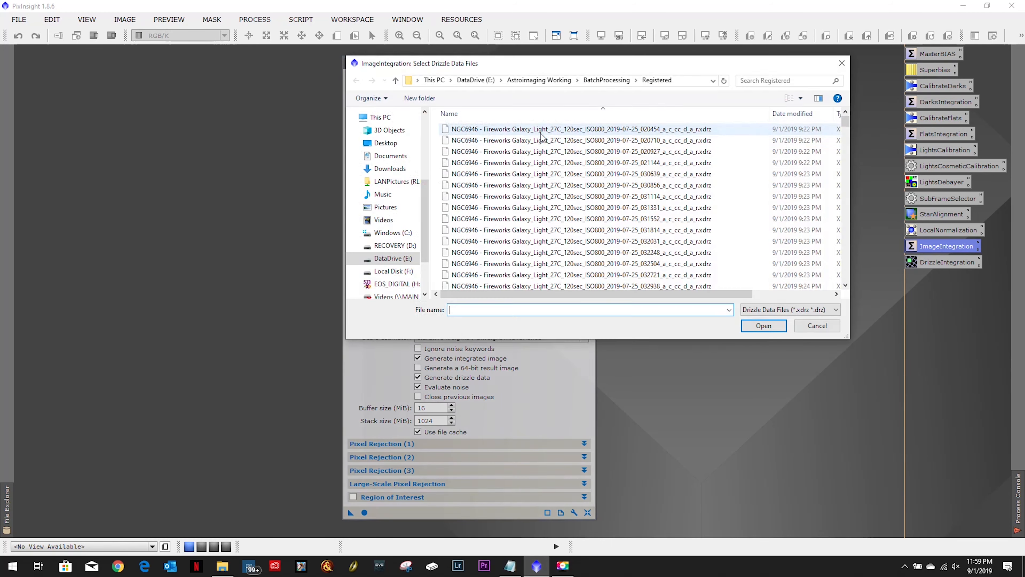
pyautogui.click(573, 218)
pyautogui.hotkey('ctrl', 'a')
pyautogui.click(763, 325)
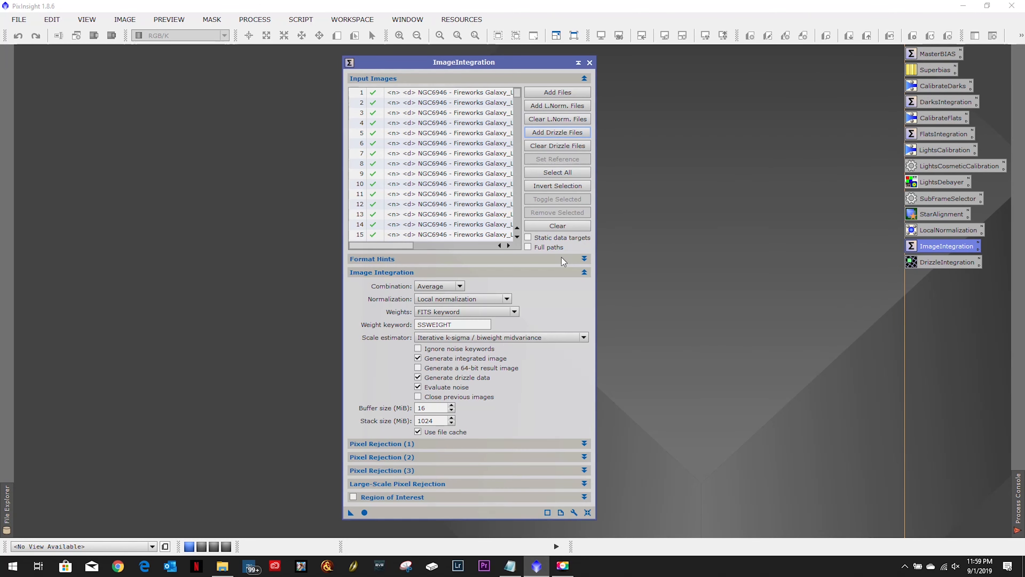
# Find the 28C frame 2019-08-30_011605 from the Notepad note among the input images and set it as the integration reference.
pyautogui.click(509, 565)
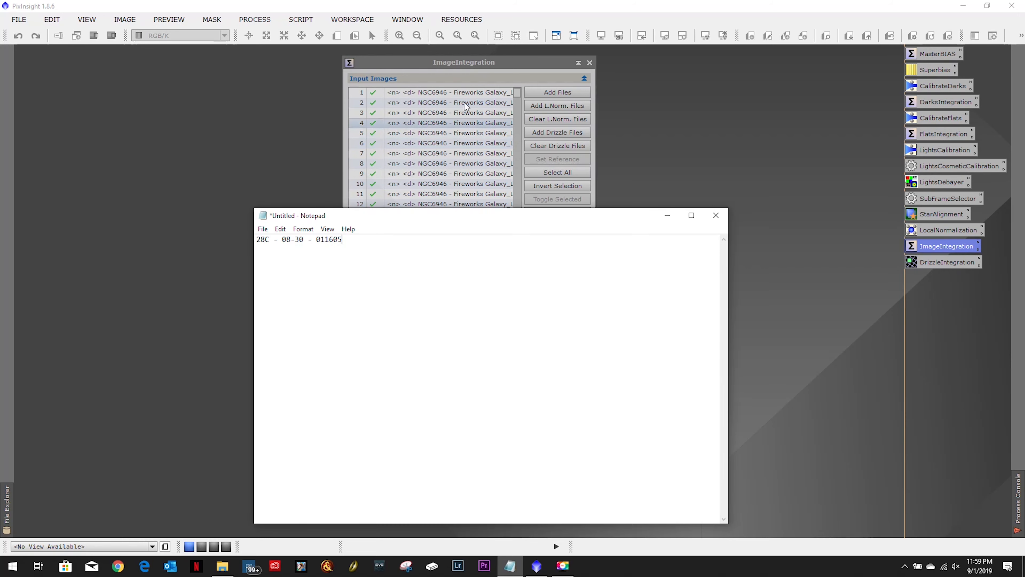
pyautogui.click(470, 68)
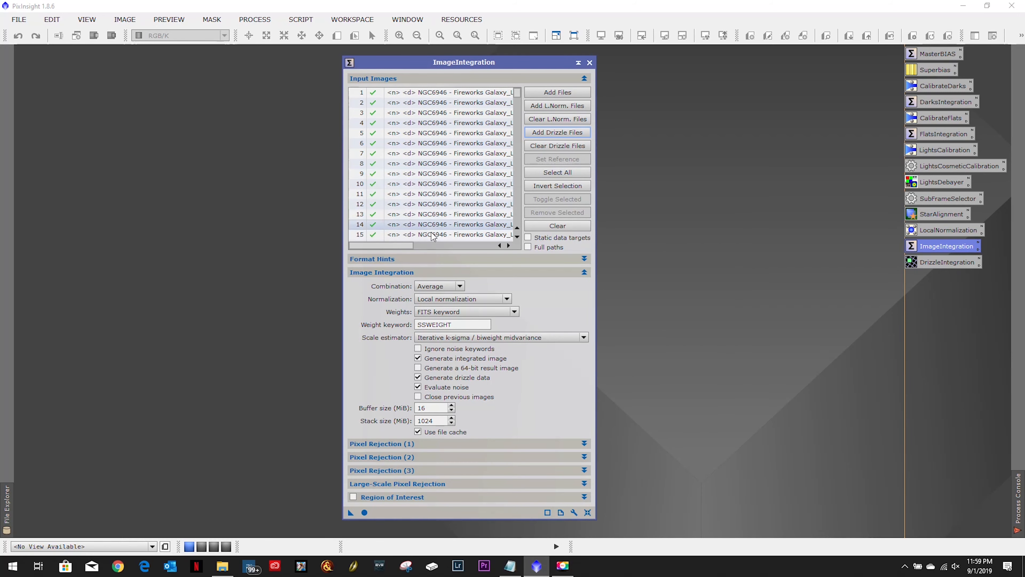
pyautogui.moveTo(397, 244); pyautogui.dragTo(441, 245)
pyautogui.scroll(-10, 456, 221)
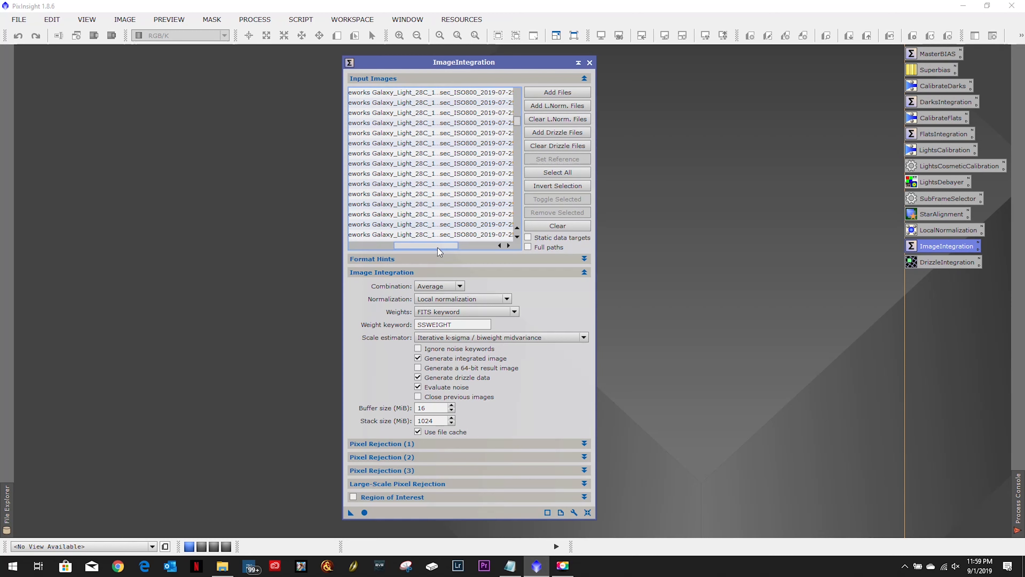
pyautogui.moveTo(438, 247); pyautogui.dragTo(459, 249)
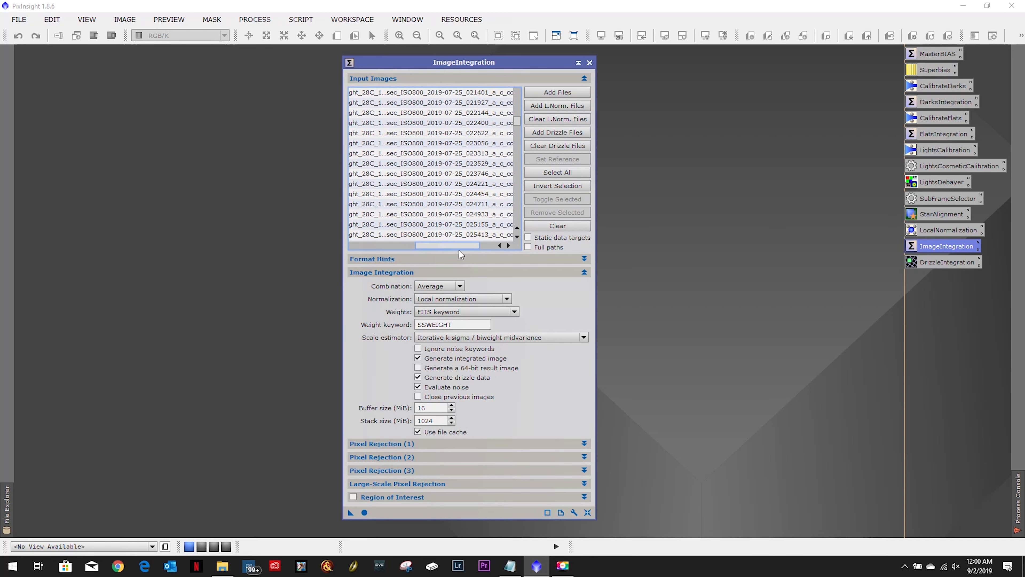
pyautogui.scroll(-10, 455, 192)
pyautogui.scroll(-10, 455, 192)
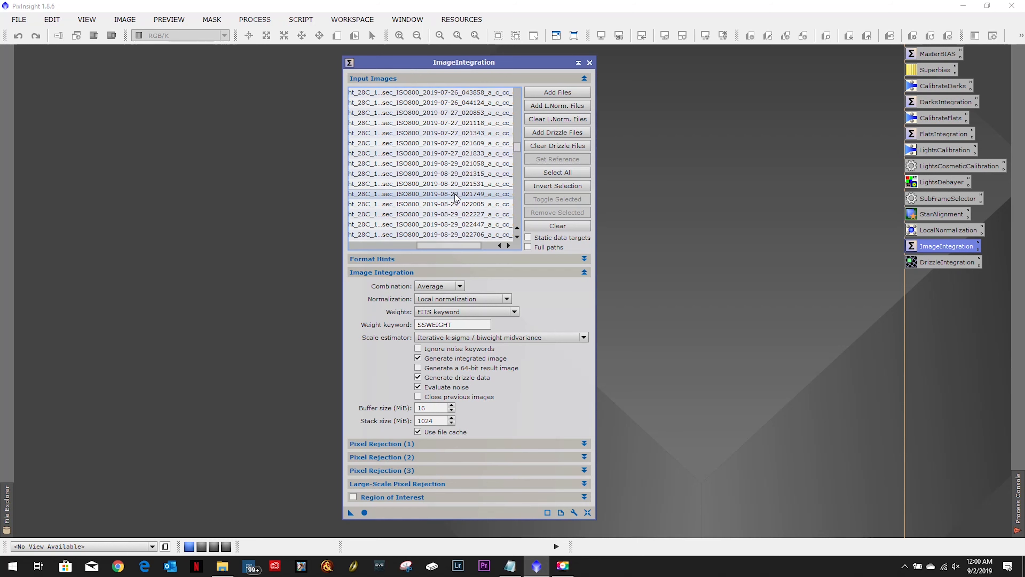
pyautogui.scroll(-3, 467, 164)
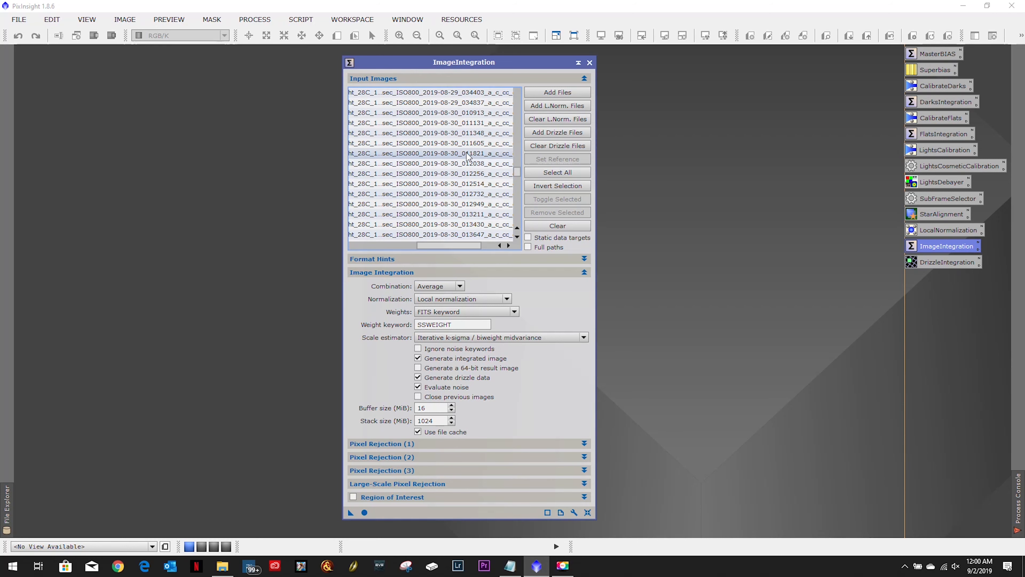
pyautogui.click(469, 143)
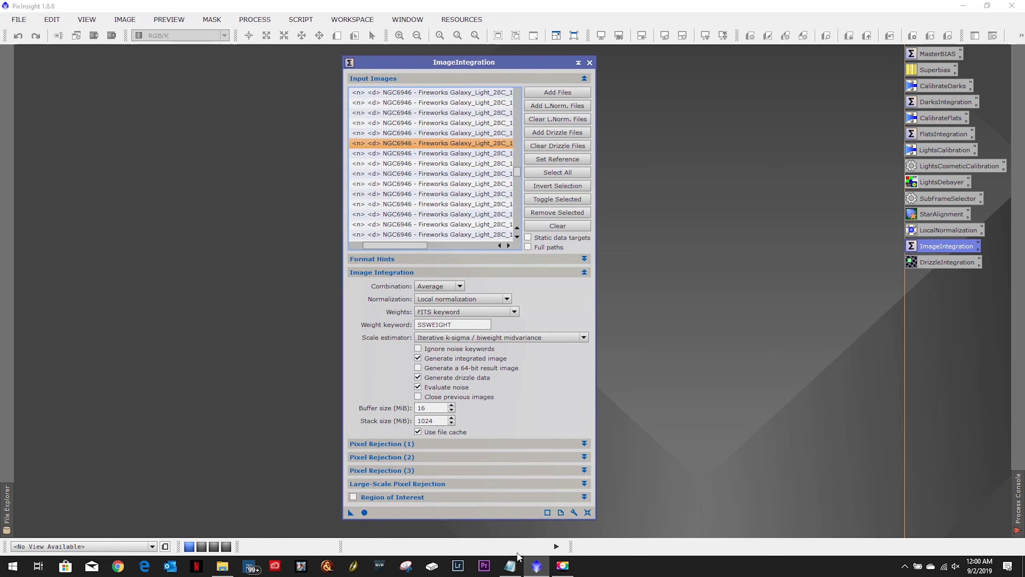
pyautogui.click(510, 566)
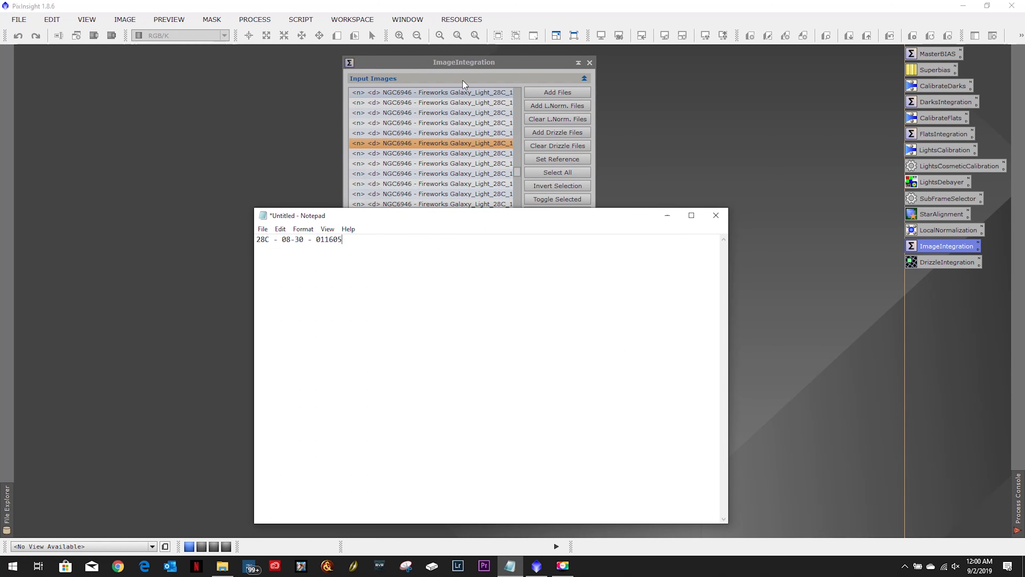
pyautogui.click(470, 60)
pyautogui.moveTo(419, 247); pyautogui.dragTo(454, 242)
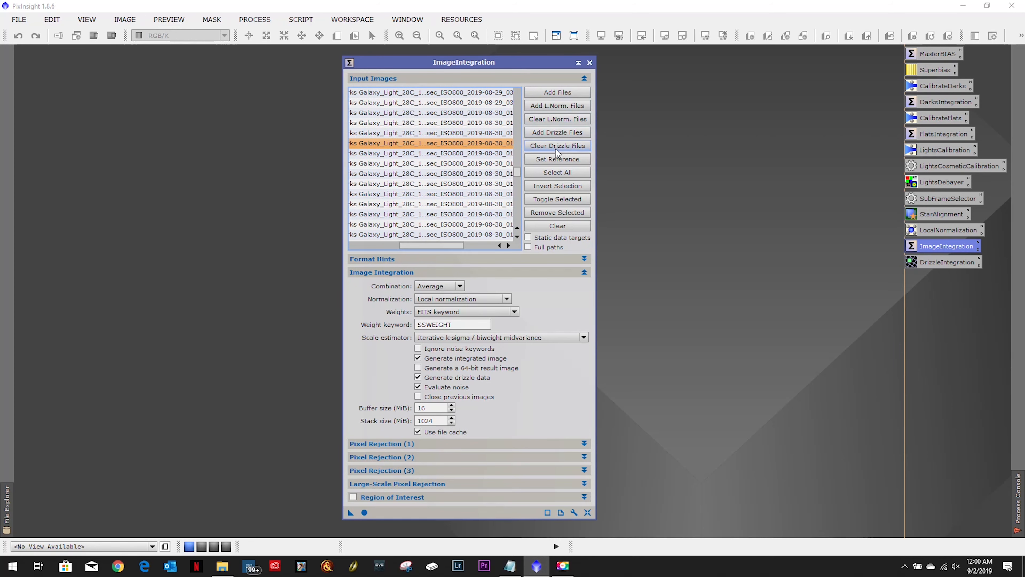
pyautogui.click(554, 160)
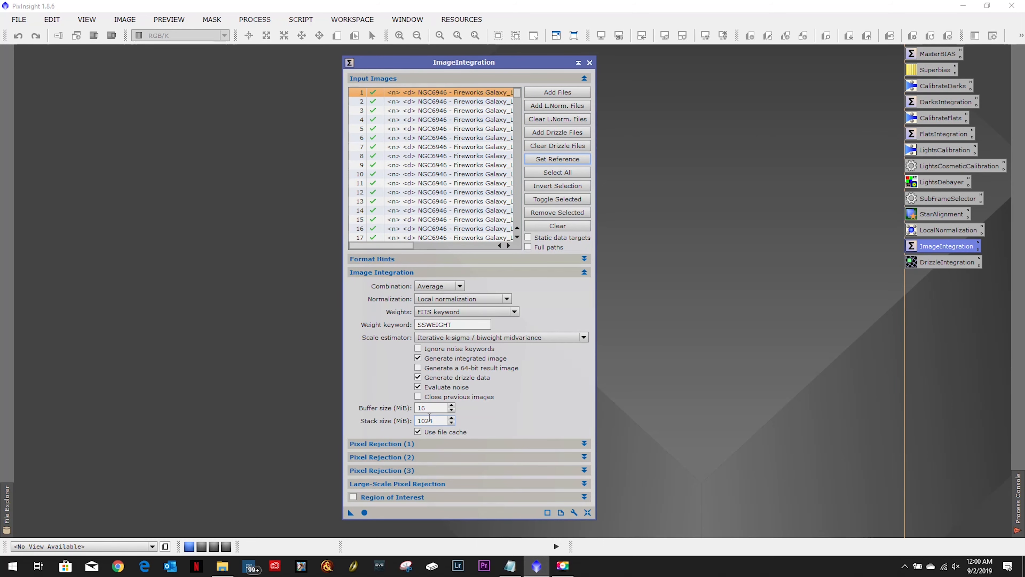
# Run ImageIntegration globally on the prepared input frames and close its process window once the result images are generated.
pyautogui.click(365, 512)
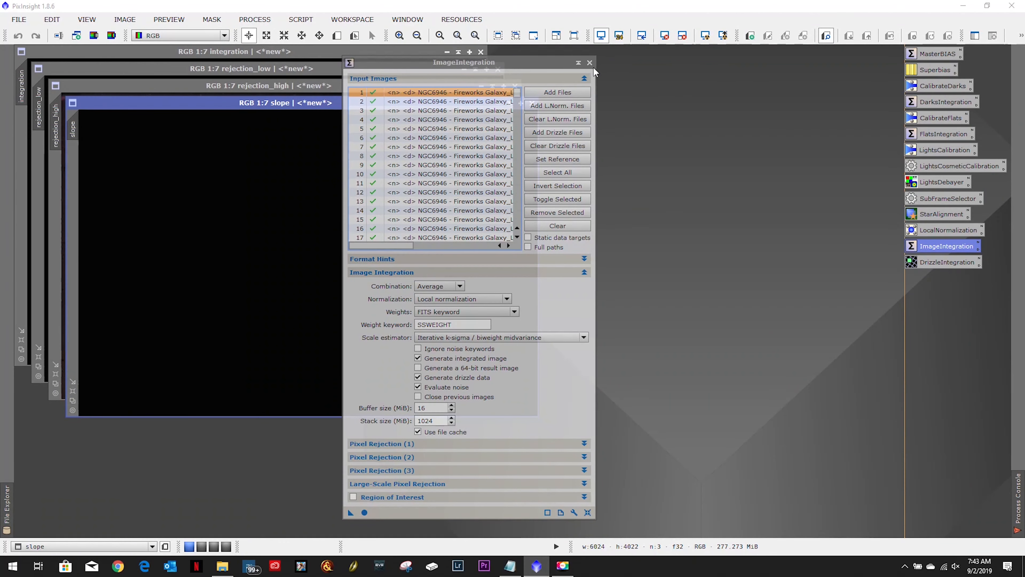
pyautogui.click(589, 63)
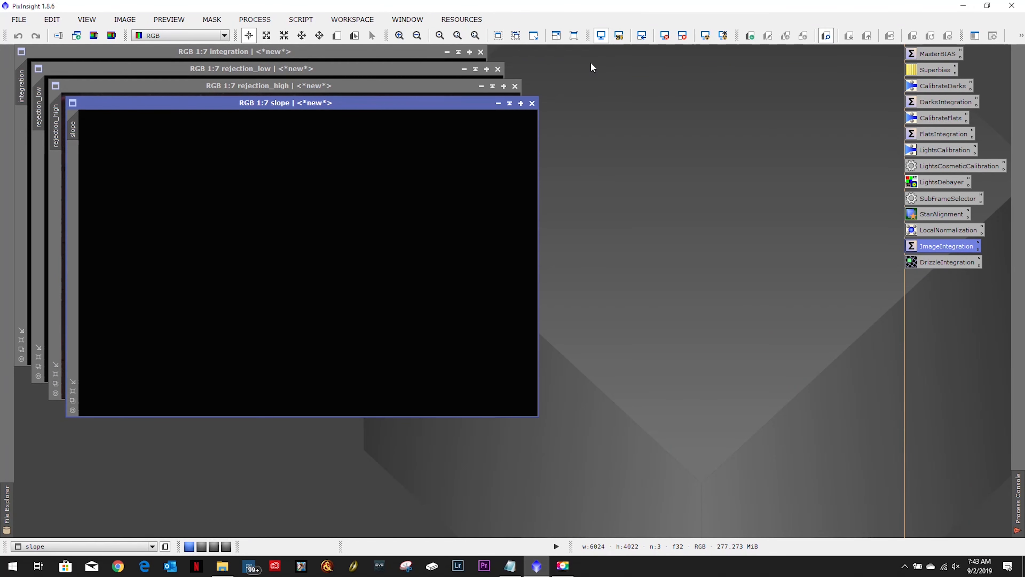
# Start saving the integration image under a new name and create a Working Images folder inside NGC6946 - Fireworks Galaxy as its destination.
pyautogui.click(258, 52)
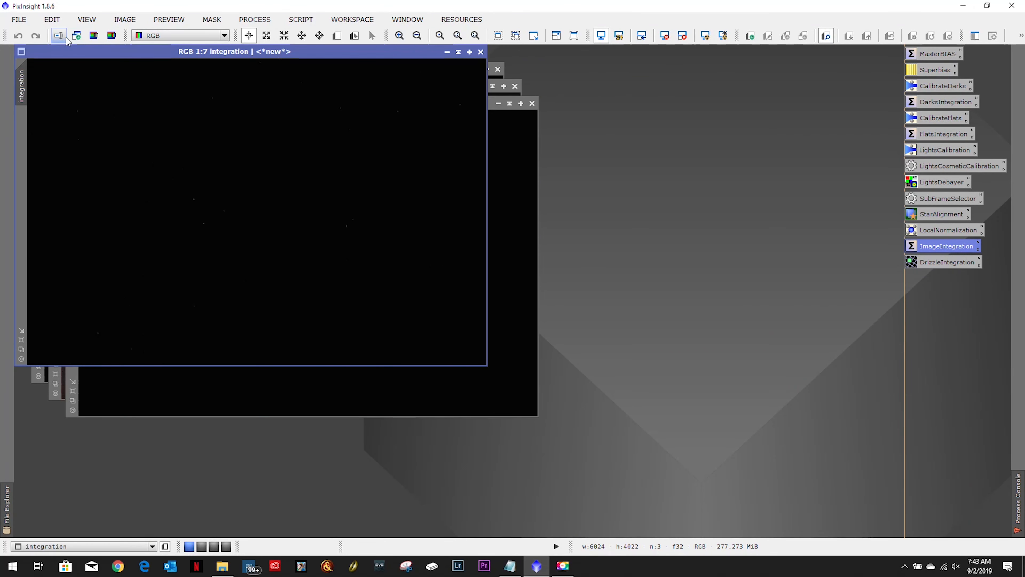
pyautogui.click(18, 20)
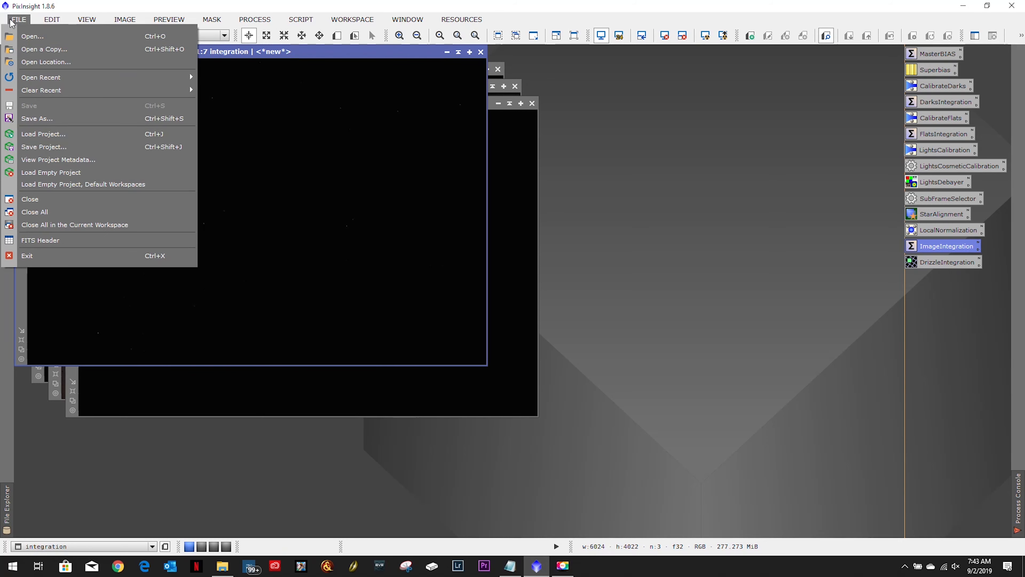
pyautogui.click(37, 118)
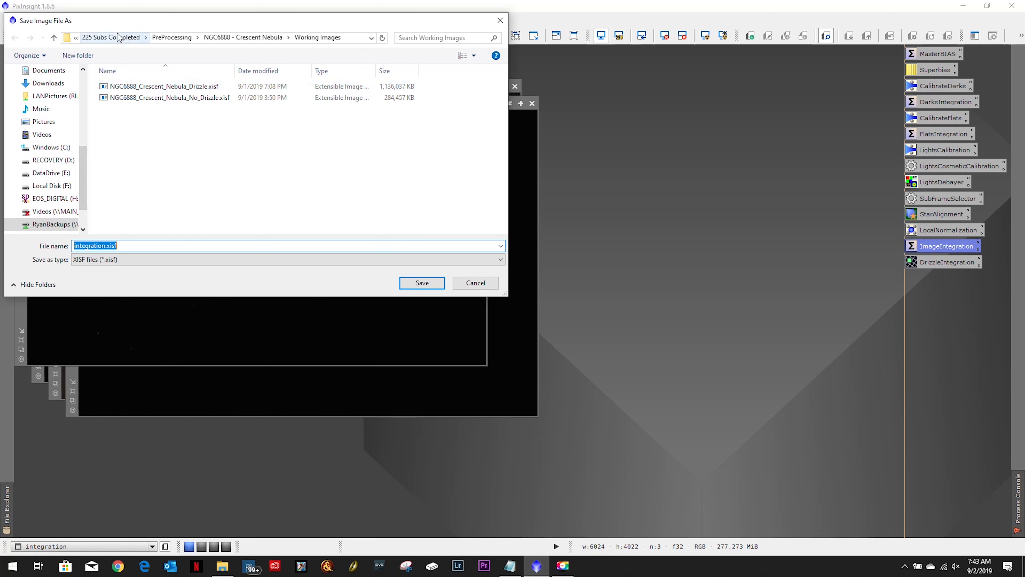
pyautogui.click(131, 38)
pyautogui.doubleClick(134, 109)
pyautogui.write('Working Images')
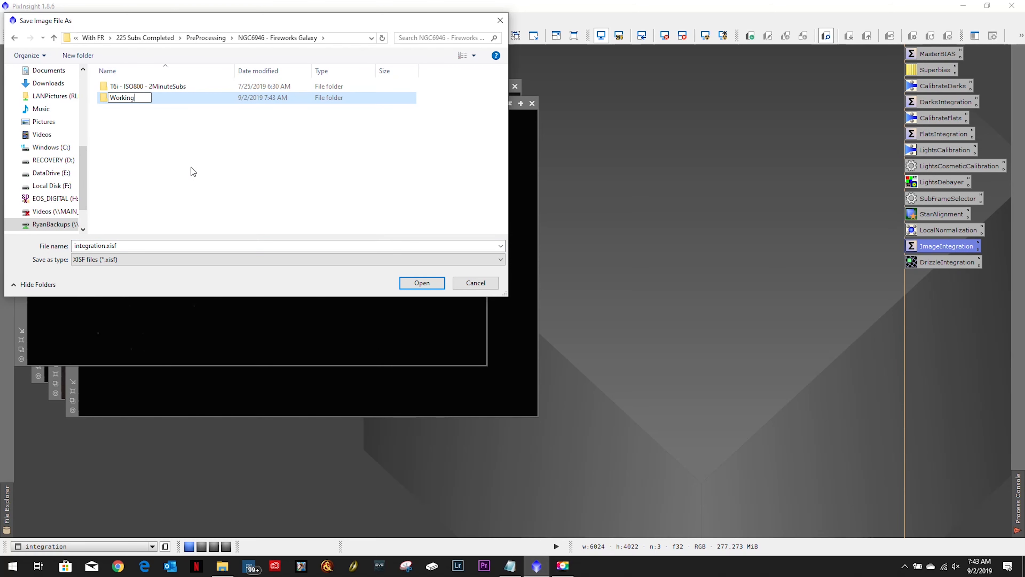
pyautogui.doubleClick(161, 98)
# Save the integration image as NGC6946_Fireworks_Galaxy_No_Drizzle.xisf in the Working Images folder, accepting the XISF options.
pyautogui.moveTo(101, 245); pyautogui.dragTo(59, 250)
pyautogui.press('BackSpace')
pyautogui.press('Delete')
pyautogui.write('NGC6946 -')
pyautogui.press('BackSpace')
pyautogui.press('BackSpace')
pyautogui.write('_Fireworks_Galaxy_No_Drizzle')
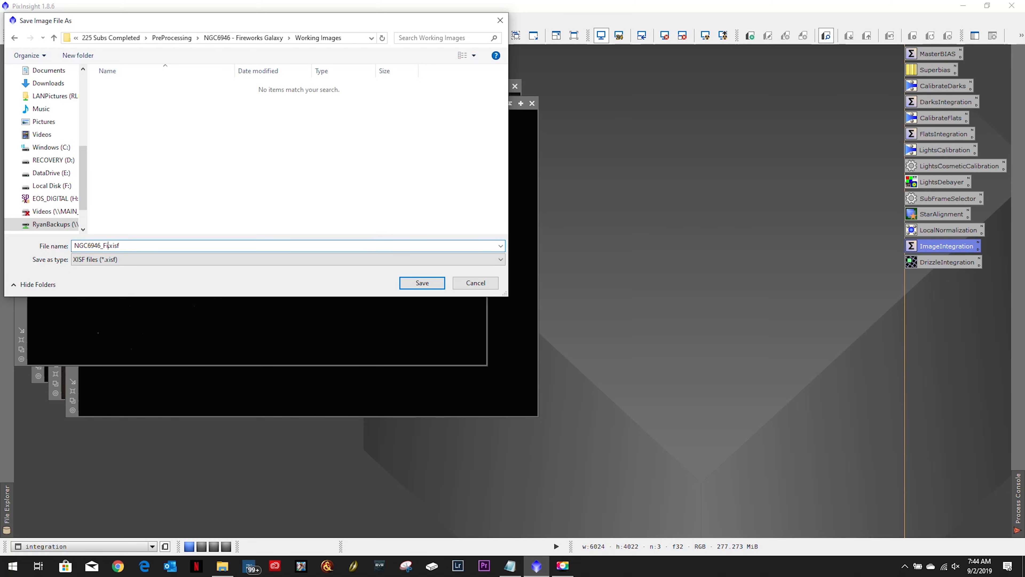
pyautogui.click(417, 279)
pyautogui.click(539, 406)
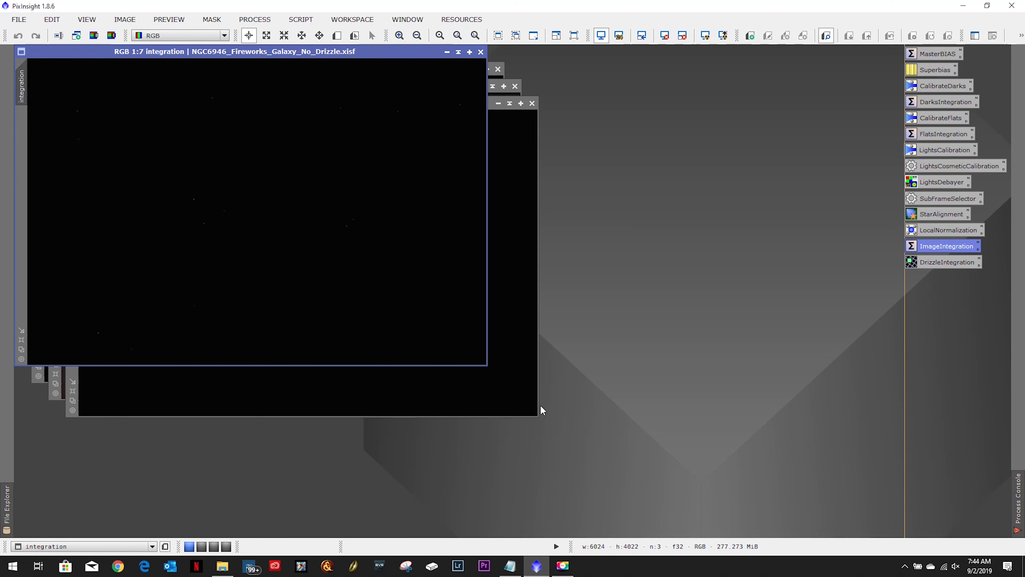
# Auto-stretch the display of the slope map to inspect it, and close that image.
pyautogui.click(513, 127)
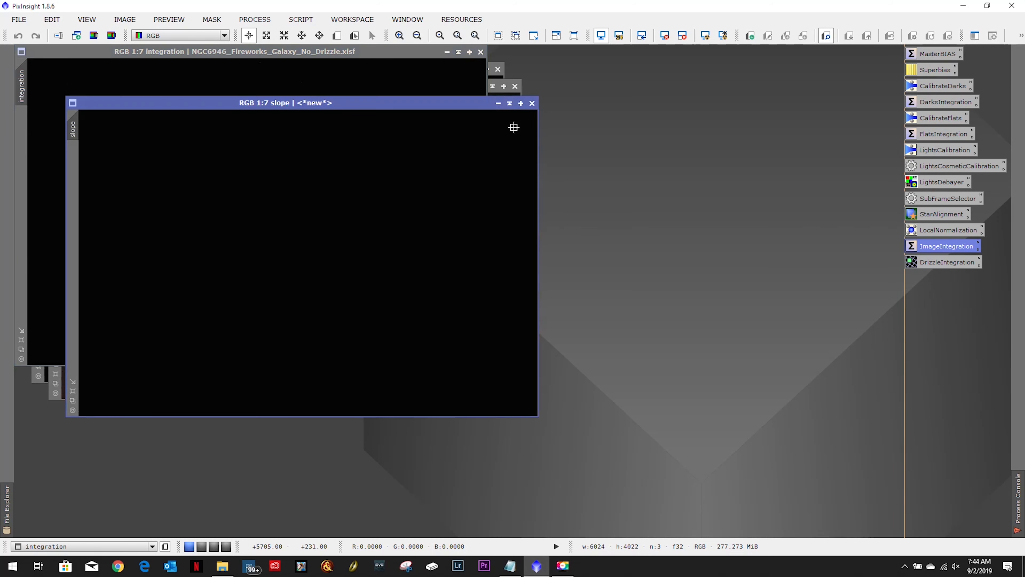
pyautogui.click(705, 35)
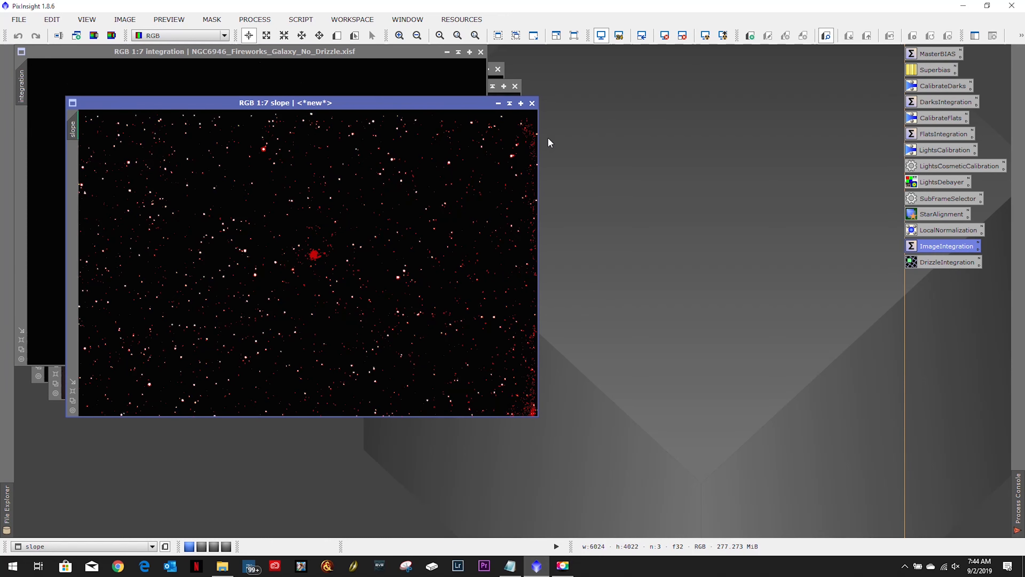
pyautogui.click(532, 103)
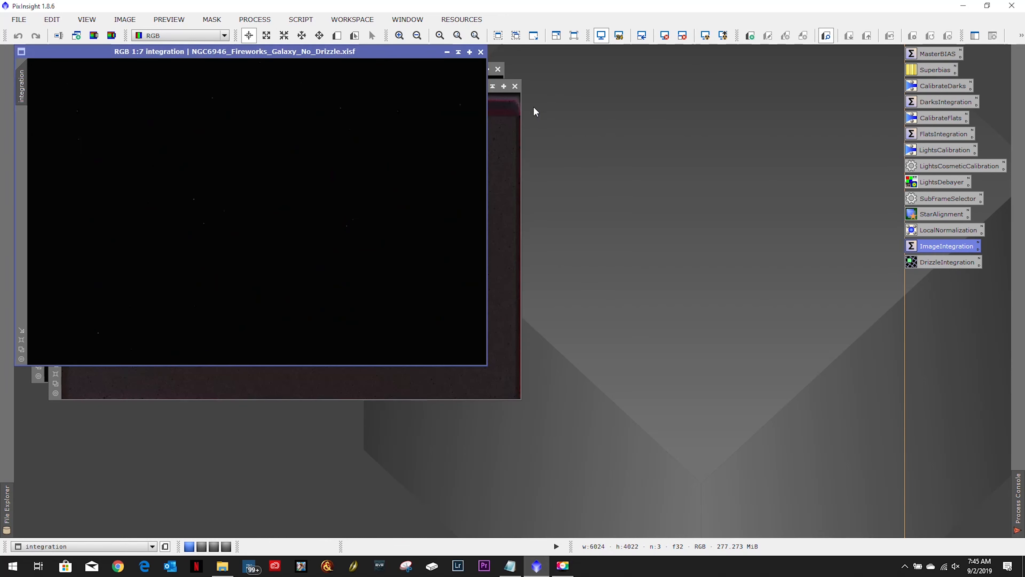
# Auto-stretch the display of the rejection_high map to inspect the rejected pixels.
pyautogui.click(501, 156)
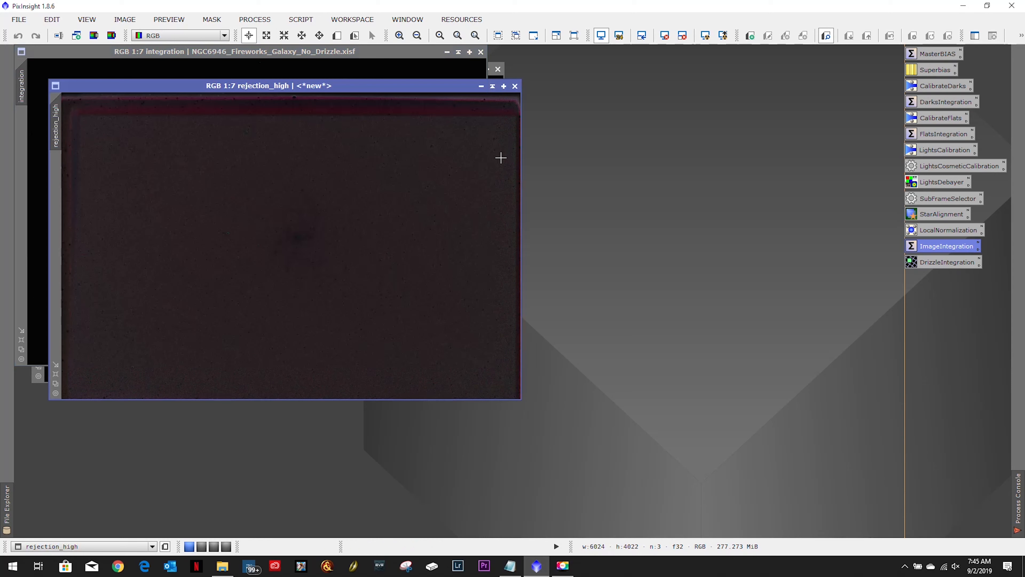
pyautogui.click(704, 39)
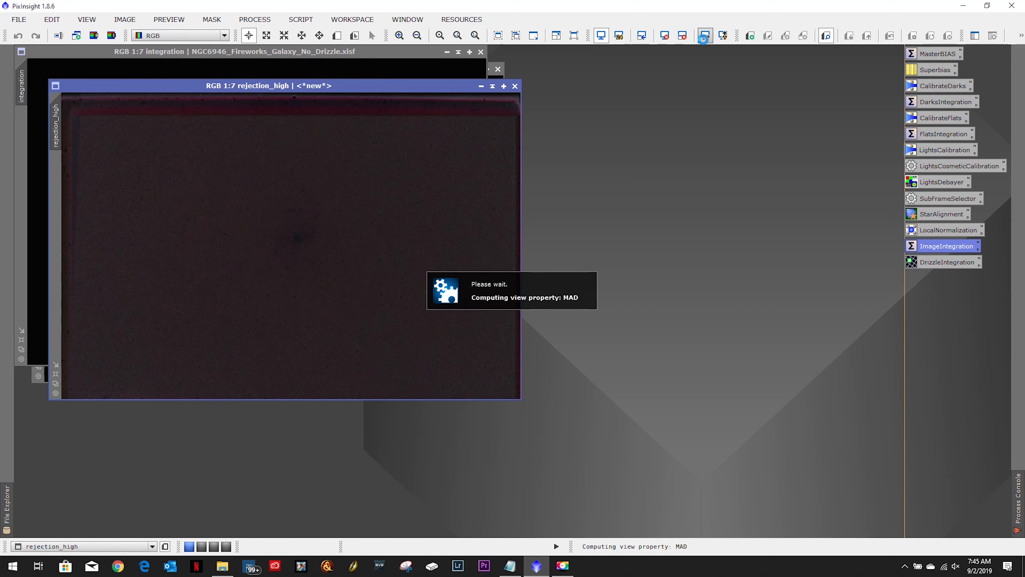